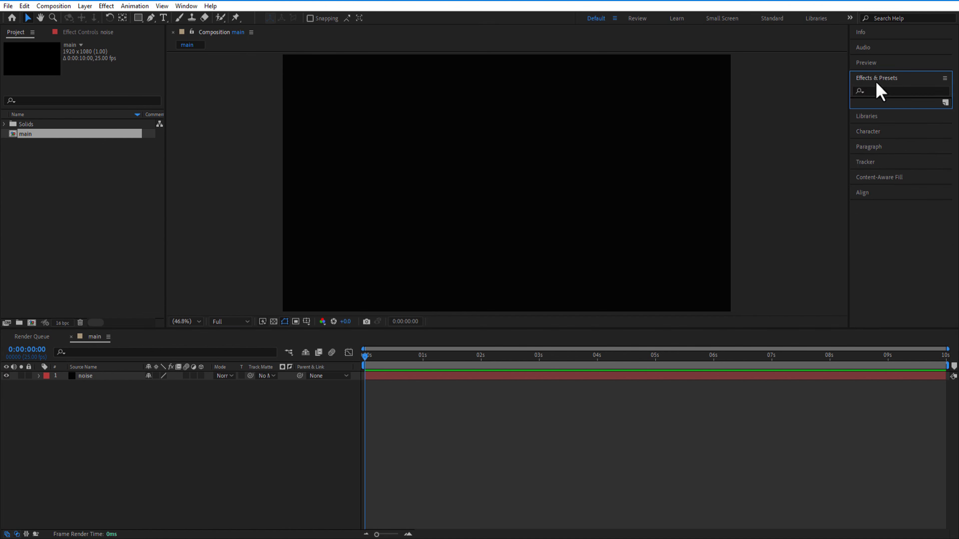
# - Find the Fractal Noise effect and apply it to the noise layer
pyautogui.click(879, 91)
pyautogui.write('fractal')
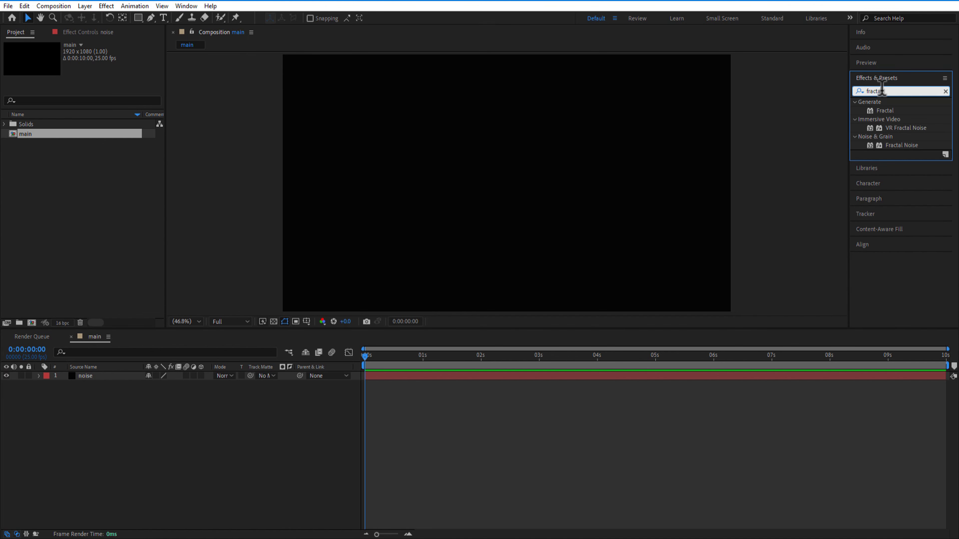
pyautogui.moveTo(901, 146); pyautogui.dragTo(100, 377)
# - Set the Fractal Noise type to Spline and its contrast to 300
pyautogui.click(132, 71)
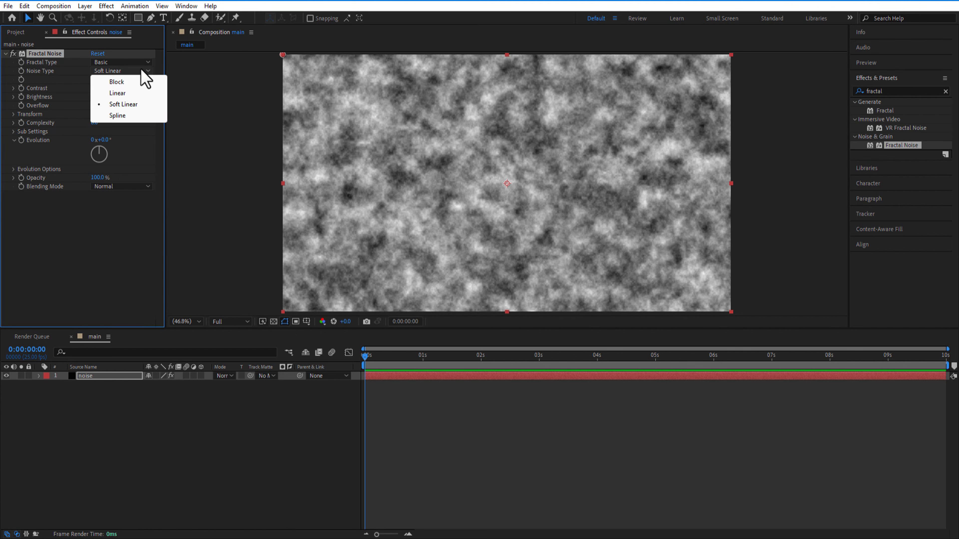
pyautogui.click(126, 118)
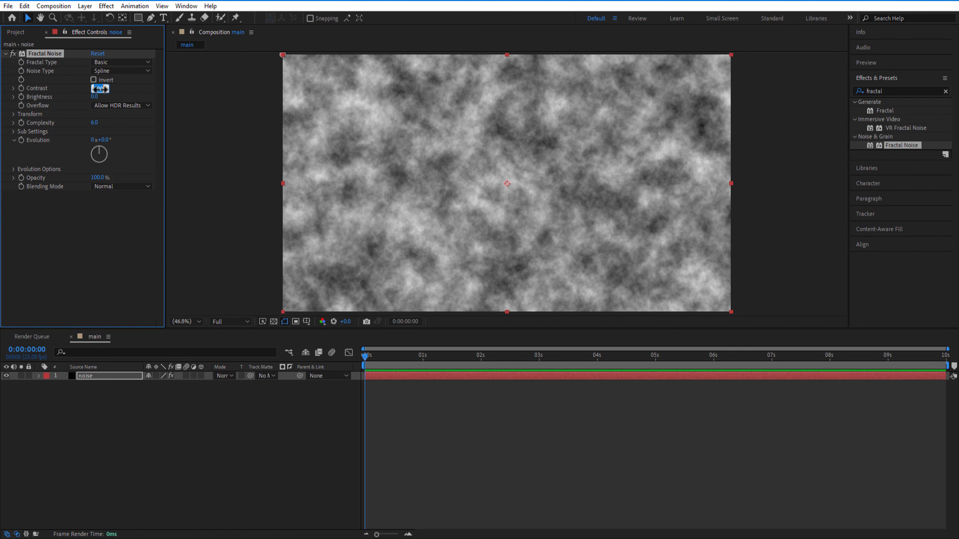
pyautogui.press('Return')
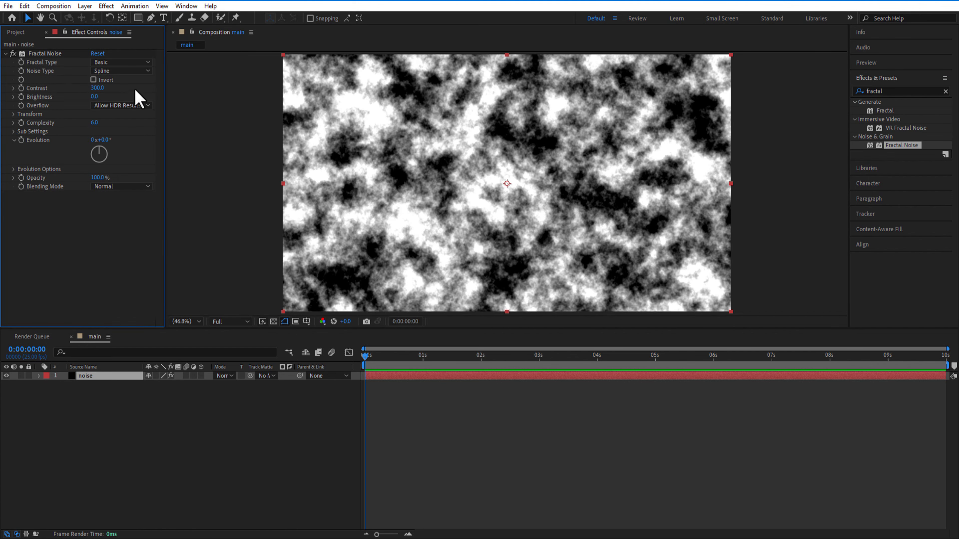
# - Set the Fractal Noise transform scale to 300 and its complexity to 10
pyautogui.click(14, 114)
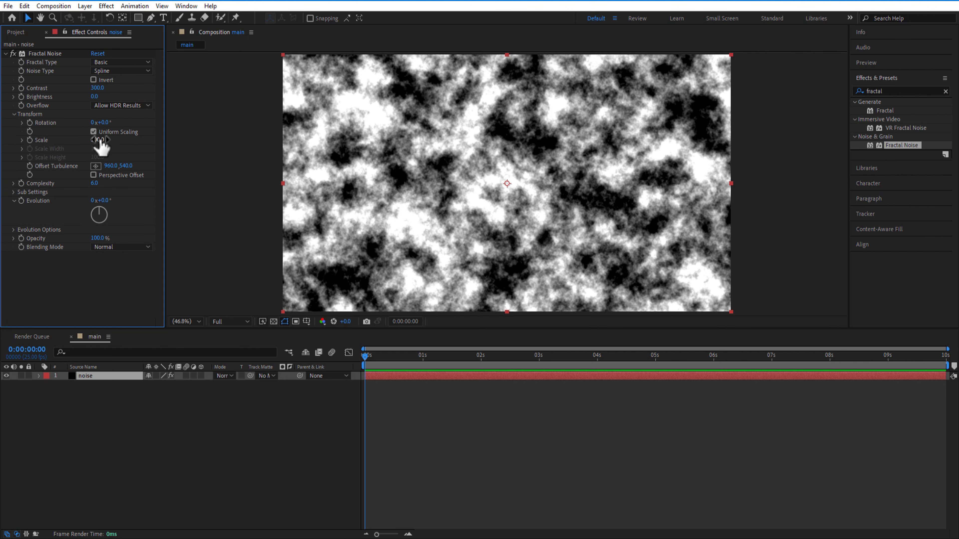
pyautogui.write('300')
pyautogui.press('Return')
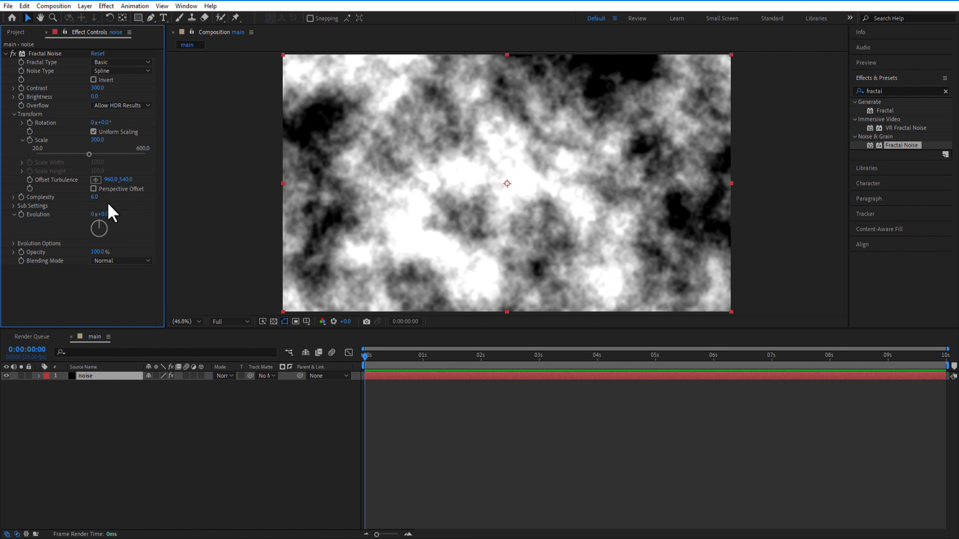
pyautogui.click(95, 197)
pyautogui.write('10')
pyautogui.press('Return')
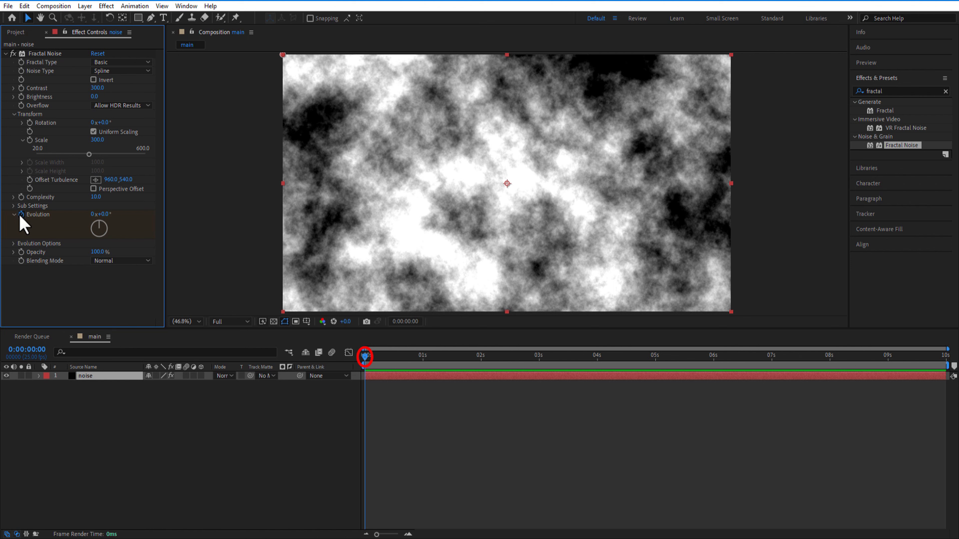
# - Keyframe the Fractal Noise Evolution from 0 at the start to 3 revolutions at 0:00:03:00
pyautogui.moveTo(365, 358); pyautogui.dragTo(539, 369)
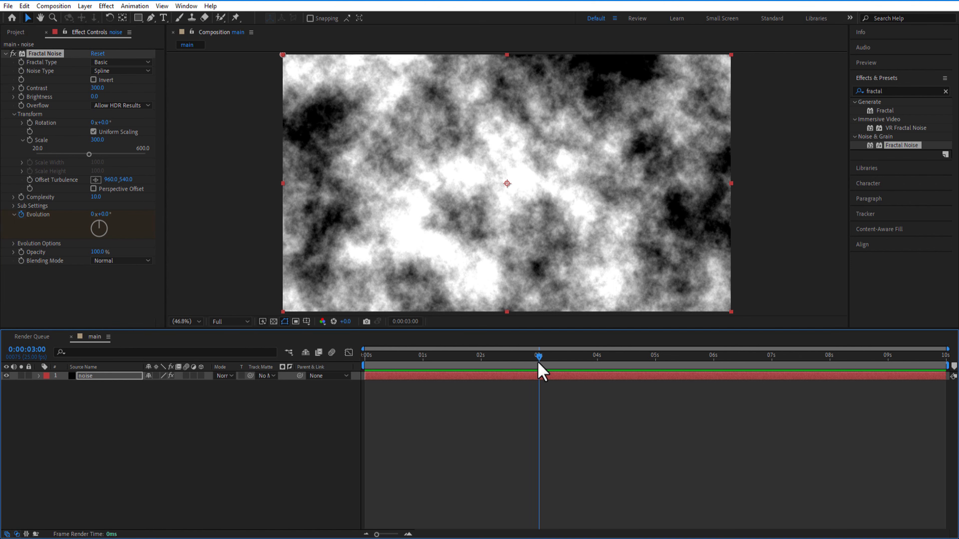
pyautogui.moveTo(93, 214); pyautogui.dragTo(93, 215)
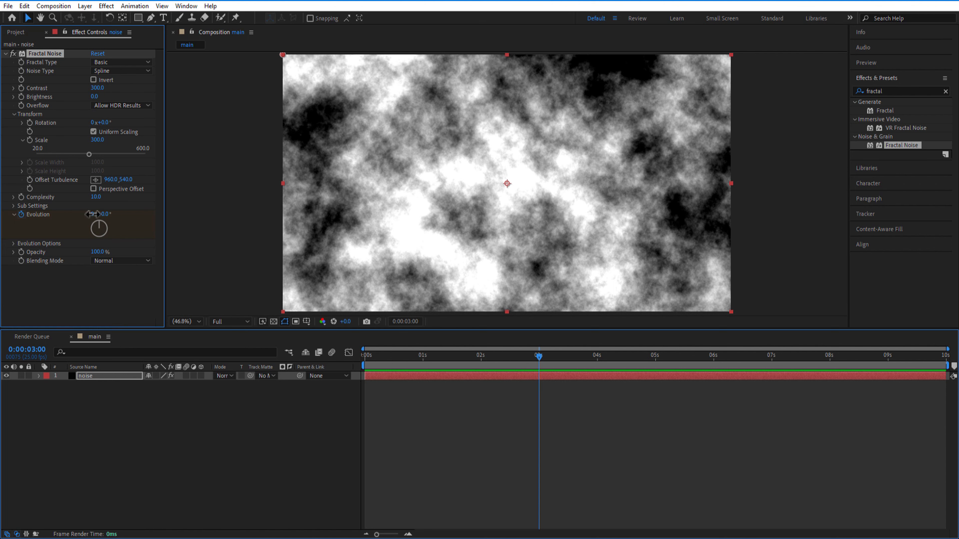
pyautogui.write('3')
pyautogui.press('Return')
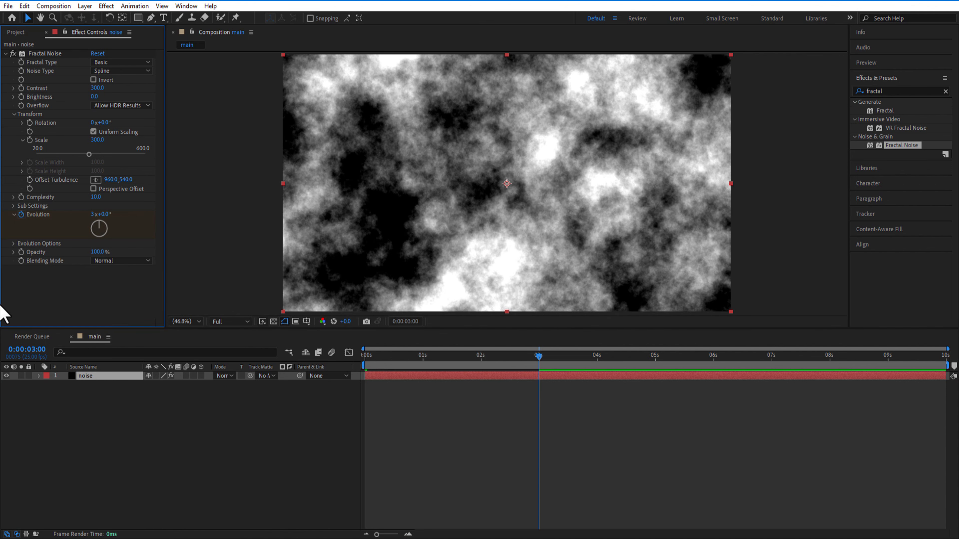
# - Pre-compose the noise layer as "fractal noise", moving all attributes into the new composition
pyautogui.click(117, 438)
pyautogui.rightClick(93, 378)
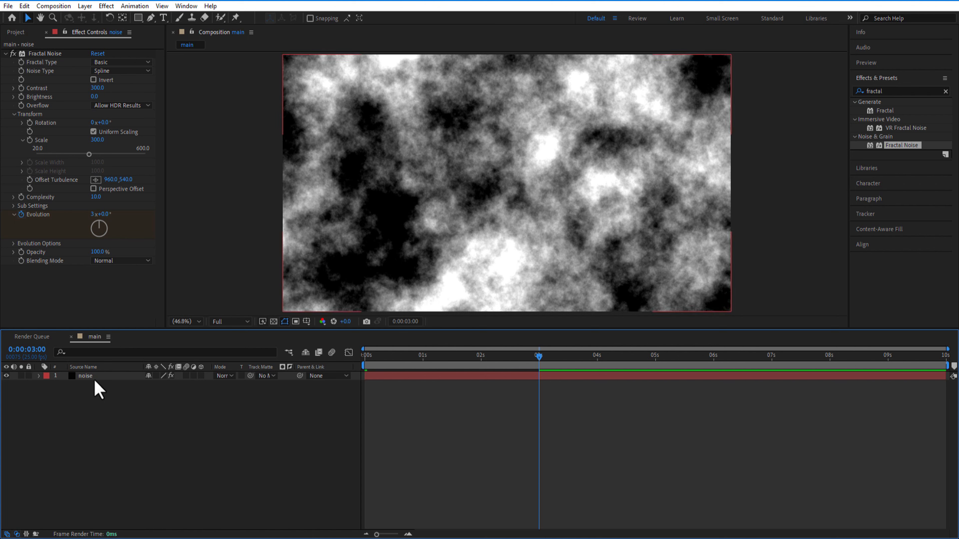
pyautogui.press('Escape')
pyautogui.hotkey('ctrl', 'shift', 'c')
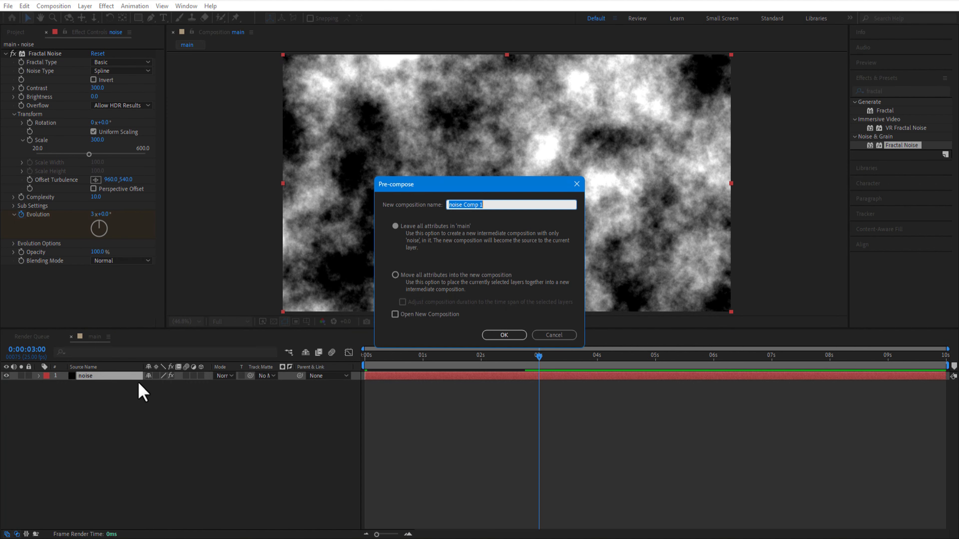
pyautogui.click(432, 283)
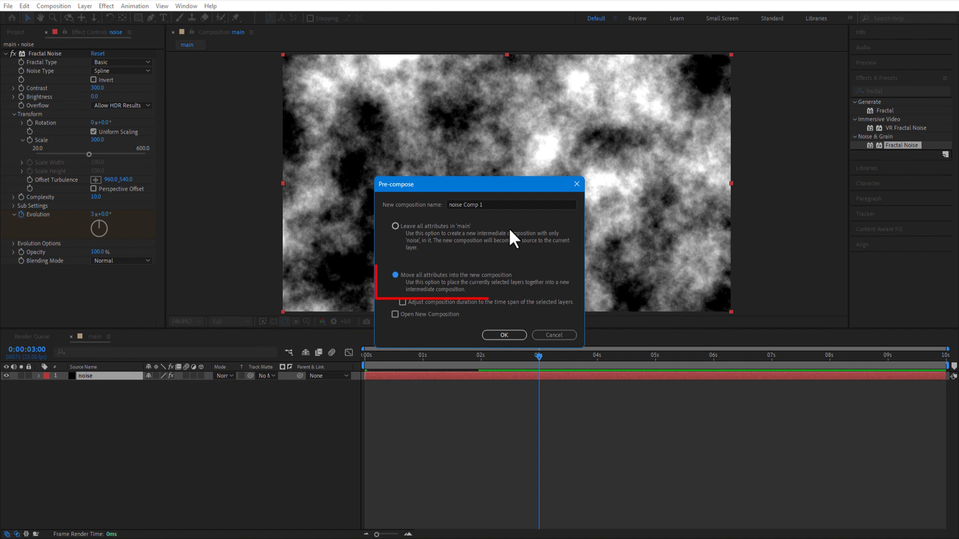
pyautogui.doubleClick(488, 204)
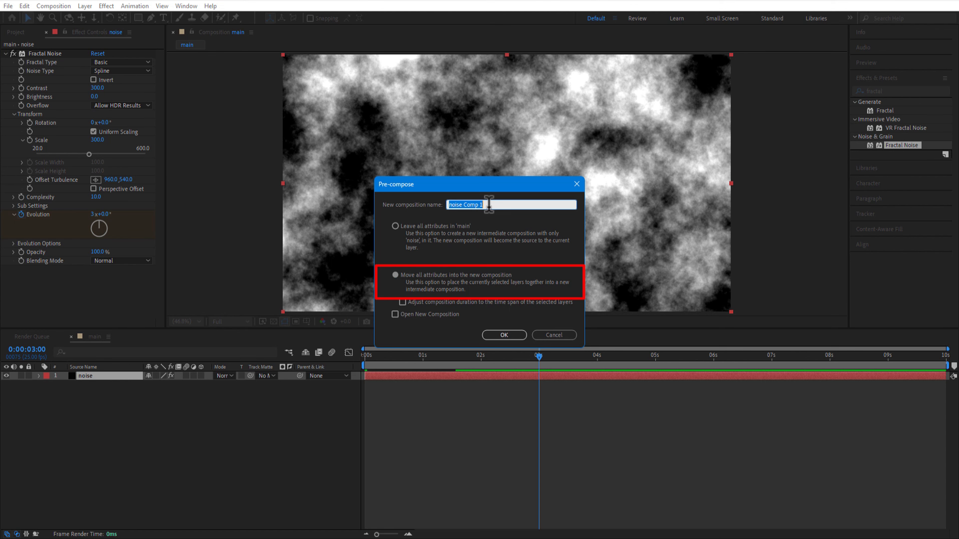
pyautogui.write('fractal noise')
pyautogui.click(504, 335)
# - Scrub through the noise animation, hide the fractal noise layer and add a centred white text layer reading "കേരളം"
pyautogui.moveTo(376, 363)
pyautogui.mouseDown()
pyautogui.moveTo(567, 378)
pyautogui.moveTo(374, 379)
pyautogui.mouseUp()
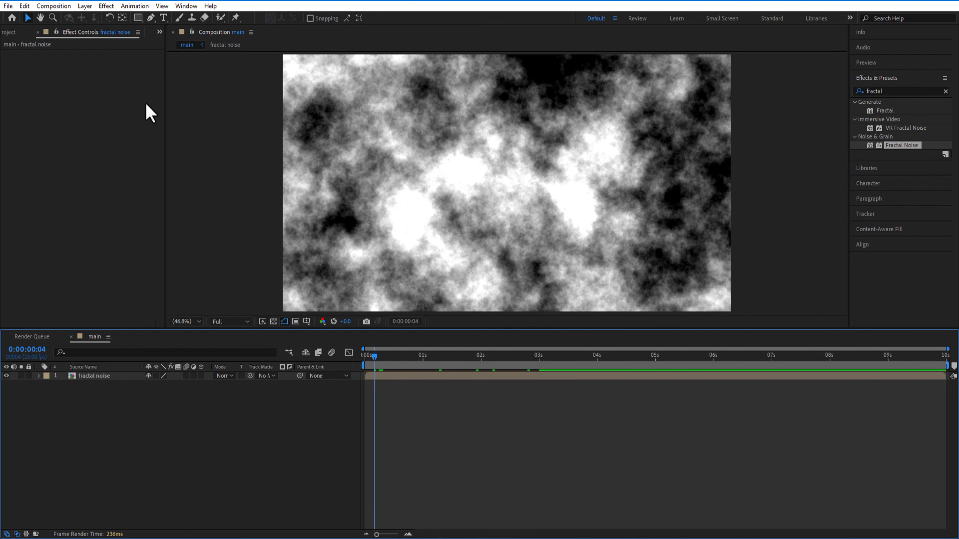
pyautogui.click(7, 376)
pyautogui.click(164, 18)
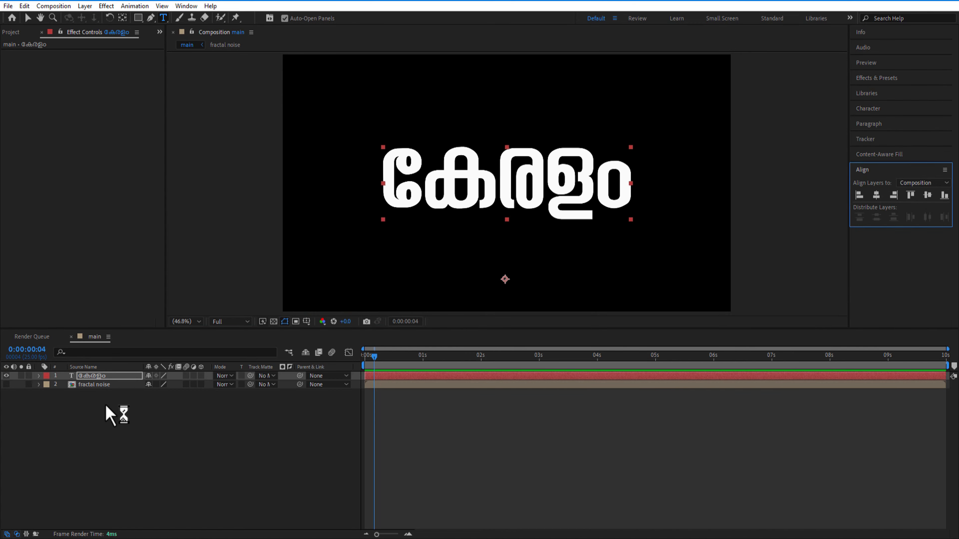
# - Pre-compose the "കേരളം" text layer under the name "text"
pyautogui.click(112, 412)
pyautogui.click(94, 376)
pyautogui.rightClick(100, 379)
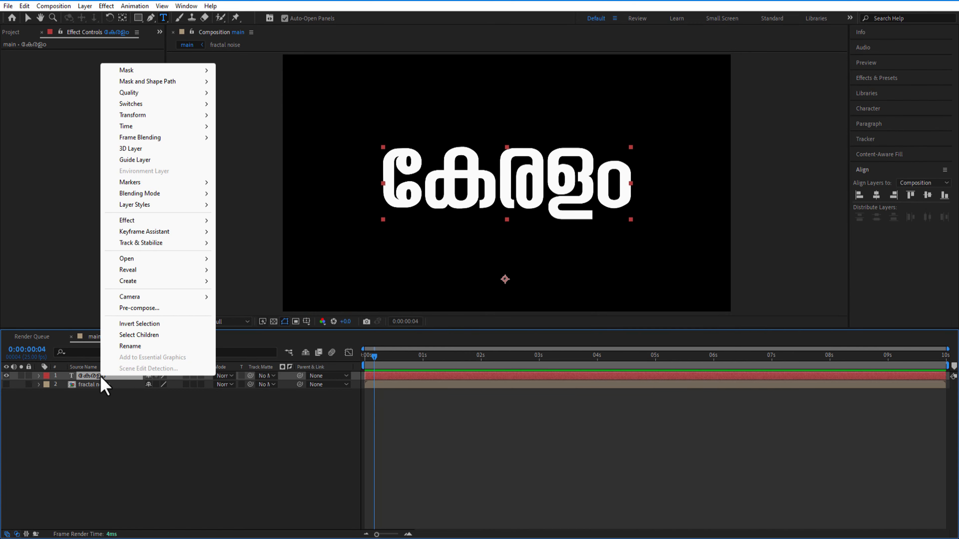
pyautogui.click(138, 313)
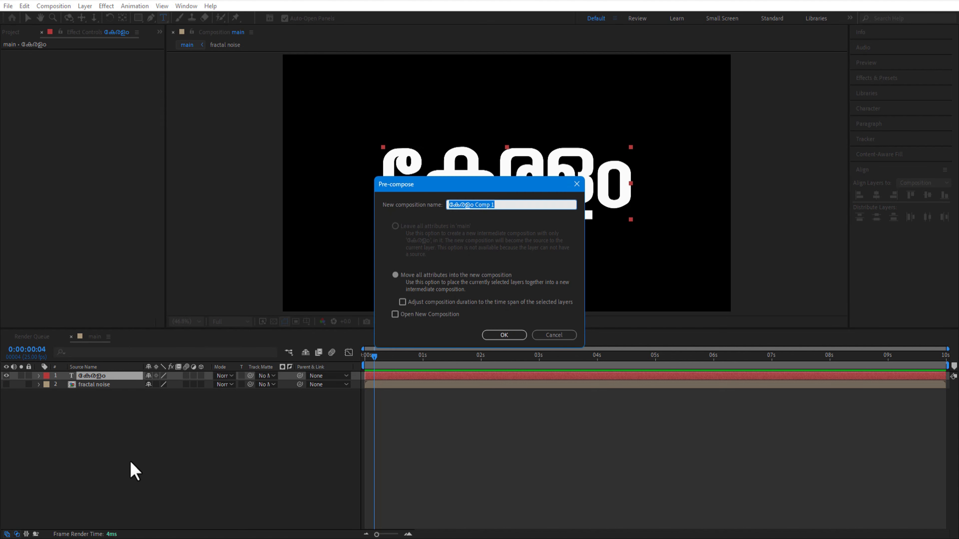
pyautogui.write('text')
pyautogui.click(498, 337)
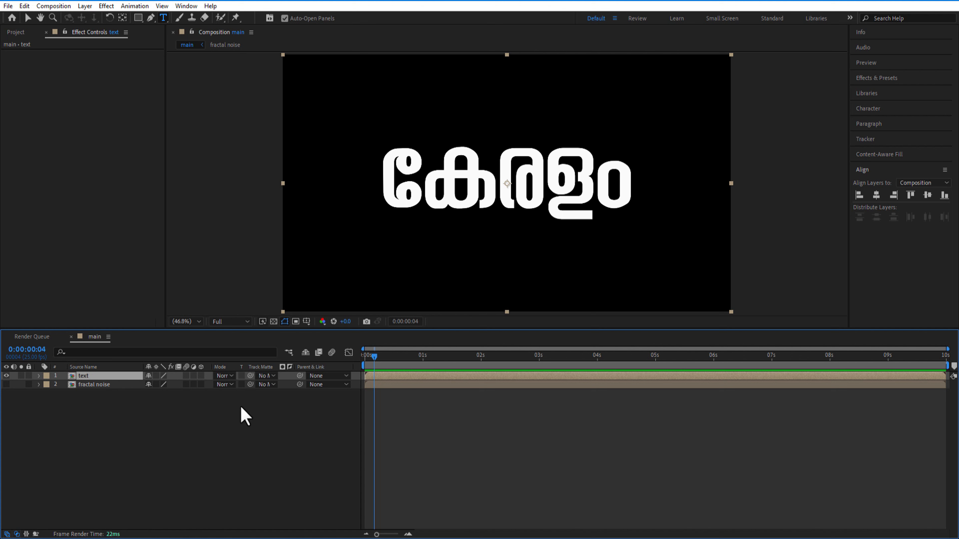
# - Use the text layer as the track matte of the fractal noise layer and make the fractal noise layer visible
pyautogui.moveTo(250, 384); pyautogui.dragTo(115, 374)
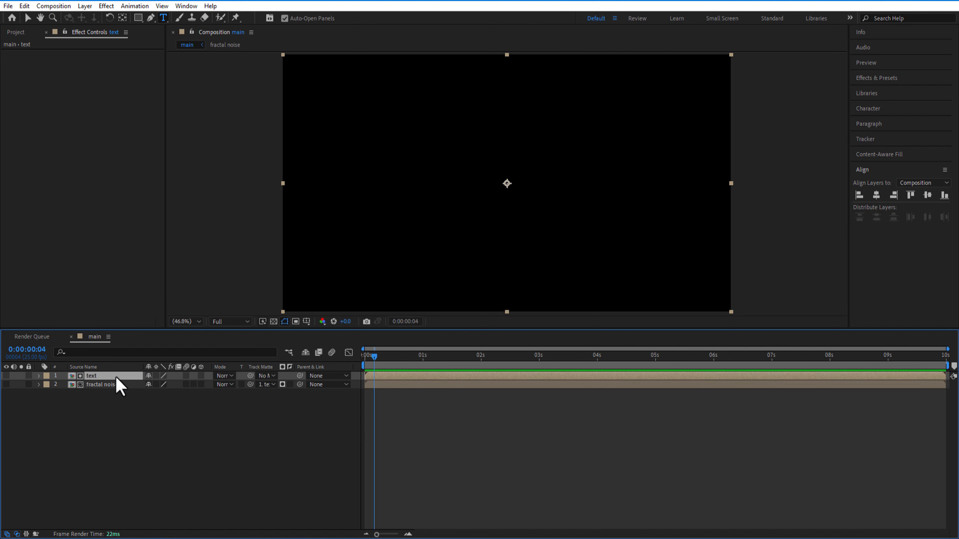
pyautogui.click(6, 384)
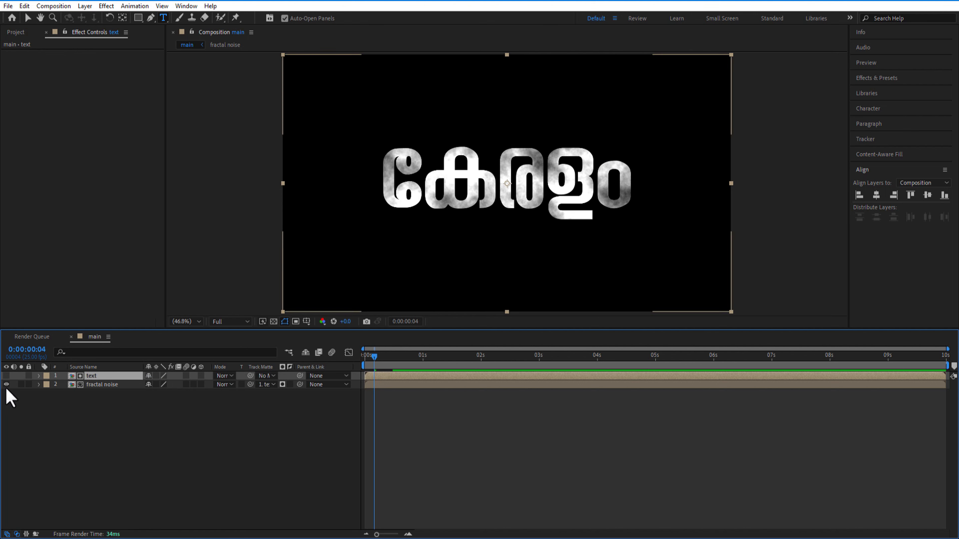
pyautogui.click(192, 441)
# - Pre-compose the text and fractal noise layers together into a composition named "transition"
pyautogui.click(94, 385)
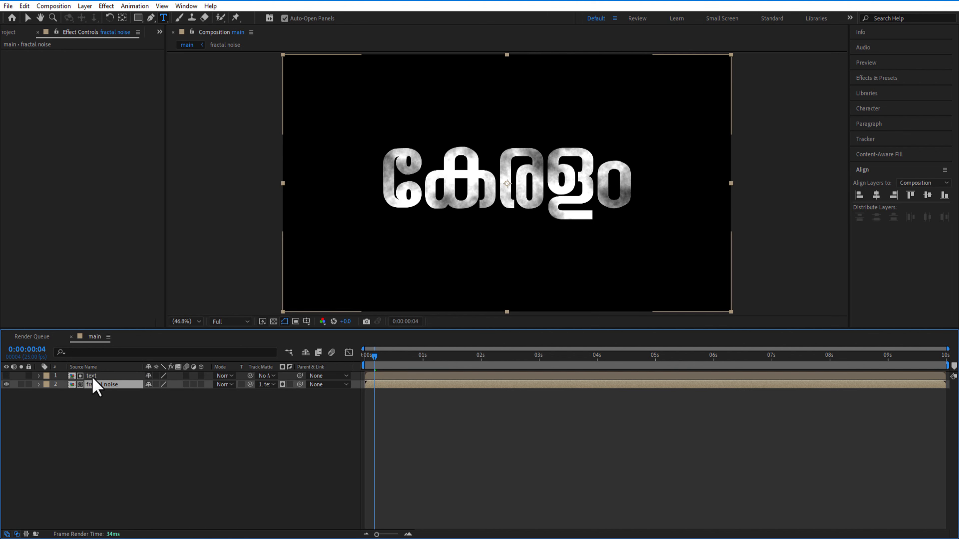
pyautogui.hotkey('ctrl', 'a')
pyautogui.rightClick(105, 377)
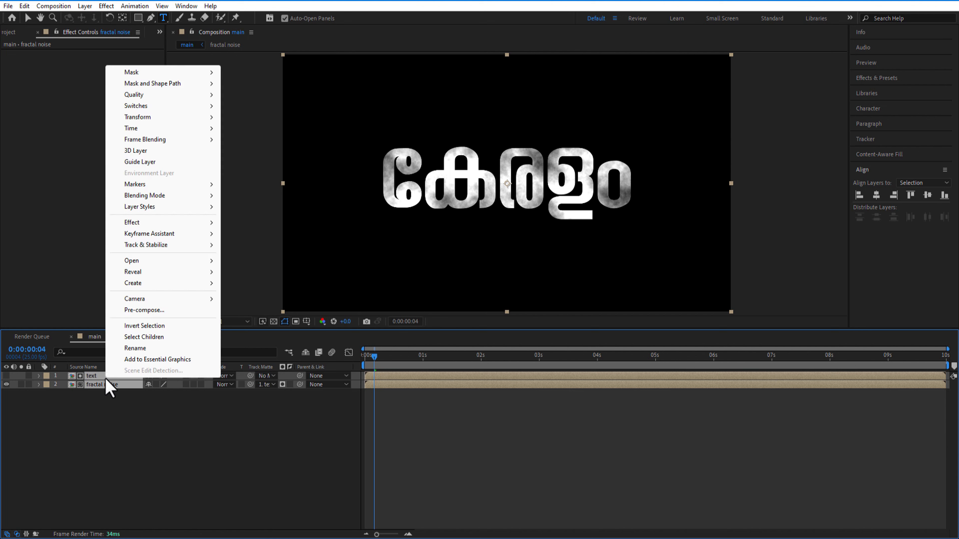
pyautogui.click(140, 329)
pyautogui.write('transition')
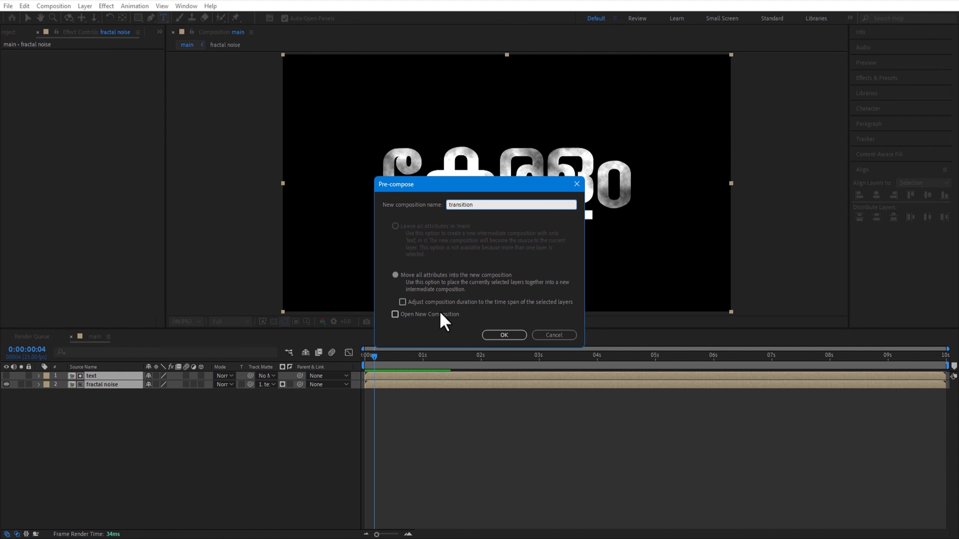
pyautogui.click(498, 335)
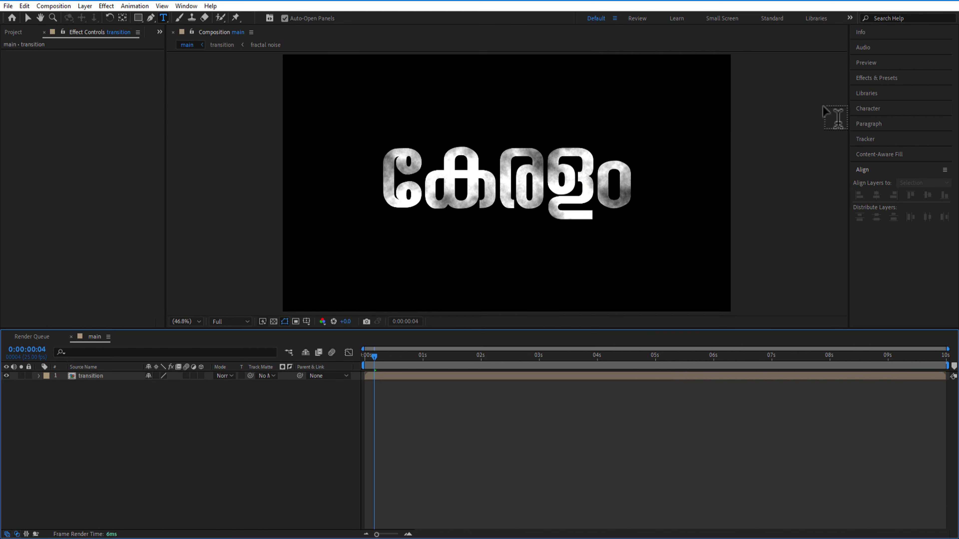
# - Find the CC Ball Action effect and apply it to the transition layer
pyautogui.click(869, 79)
pyautogui.click(889, 91)
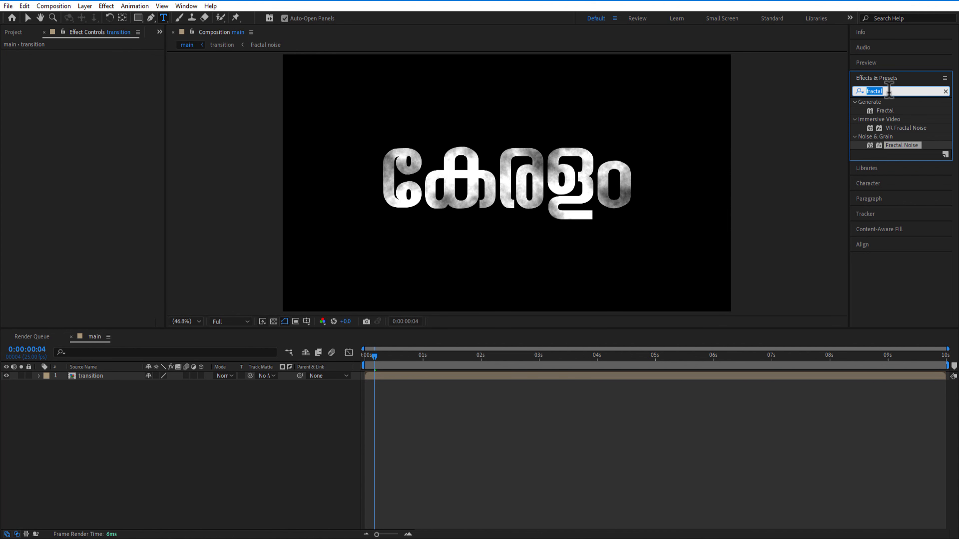
pyautogui.write('cc ba')
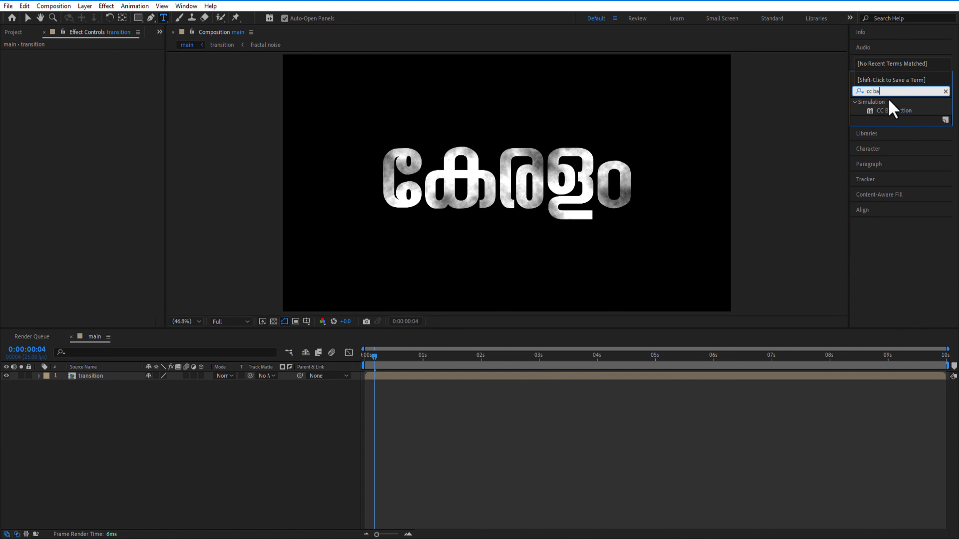
pyautogui.moveTo(893, 110); pyautogui.dragTo(111, 377)
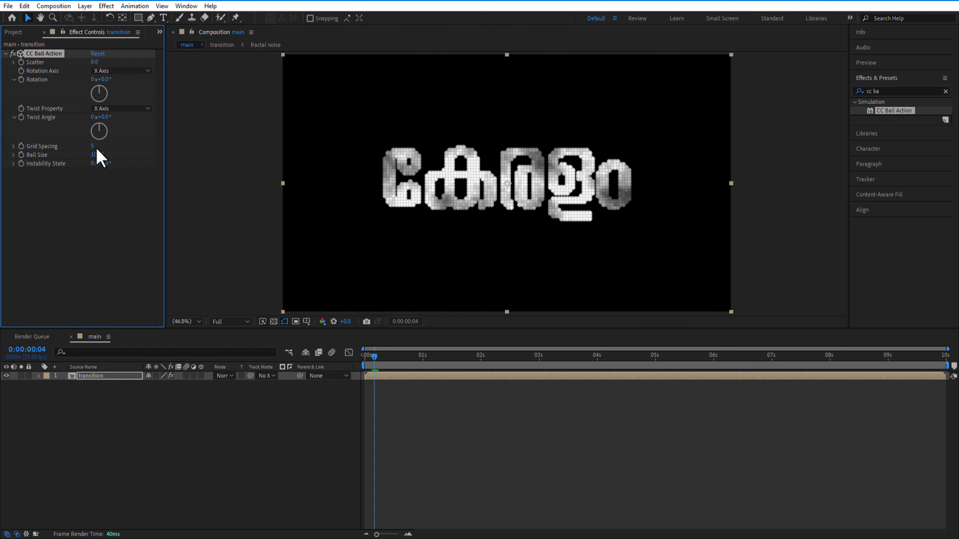
# - Set the CC Ball Action grid spacing to 3, ball size to 40 and rotation axis to Y Axis
pyautogui.click(93, 147)
pyautogui.write('3')
pyautogui.click(94, 154)
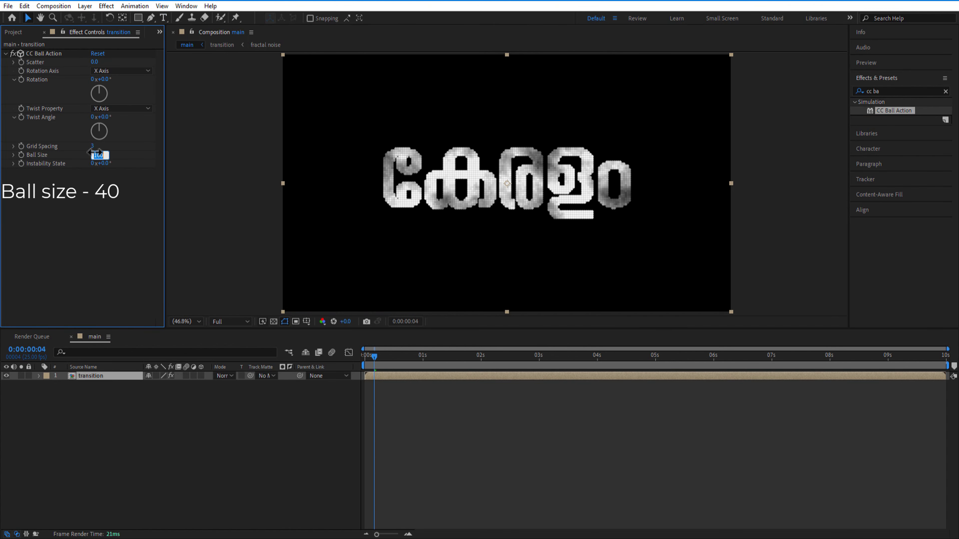
pyautogui.press('Return')
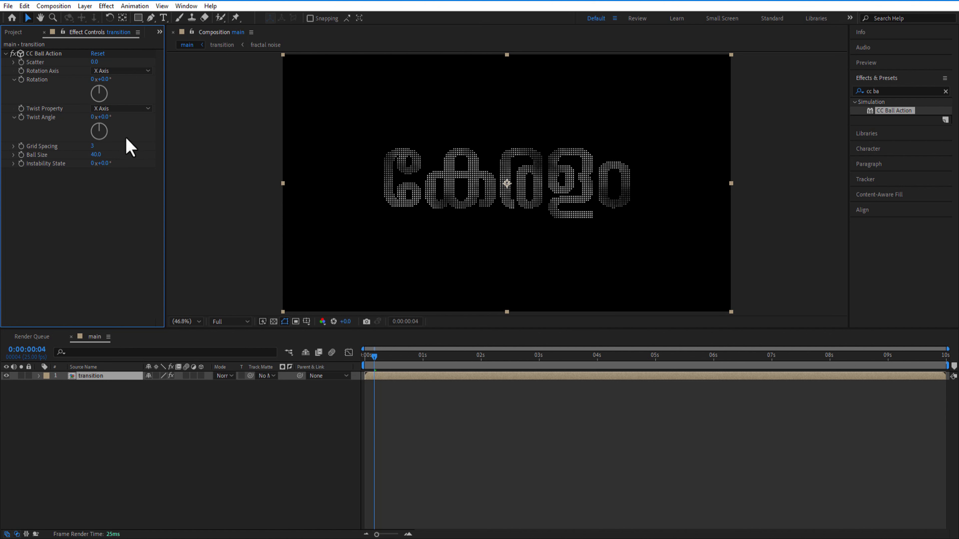
pyautogui.click(131, 72)
pyautogui.click(126, 93)
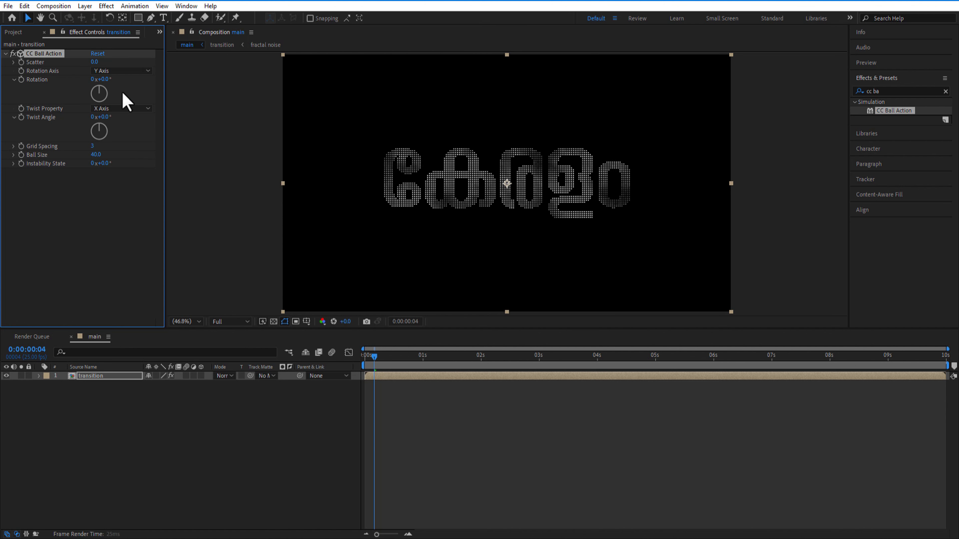
# - Keyframe the CC Ball Action Rotation from 0 at the start of the timeline to 1 full revolution at 0:00:03:00
pyautogui.press('Home')
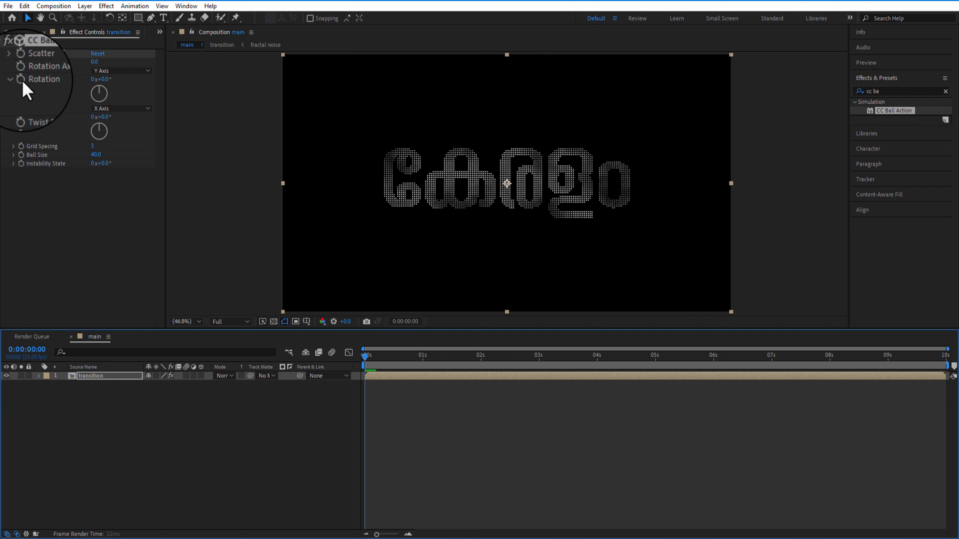
pyautogui.click(23, 83)
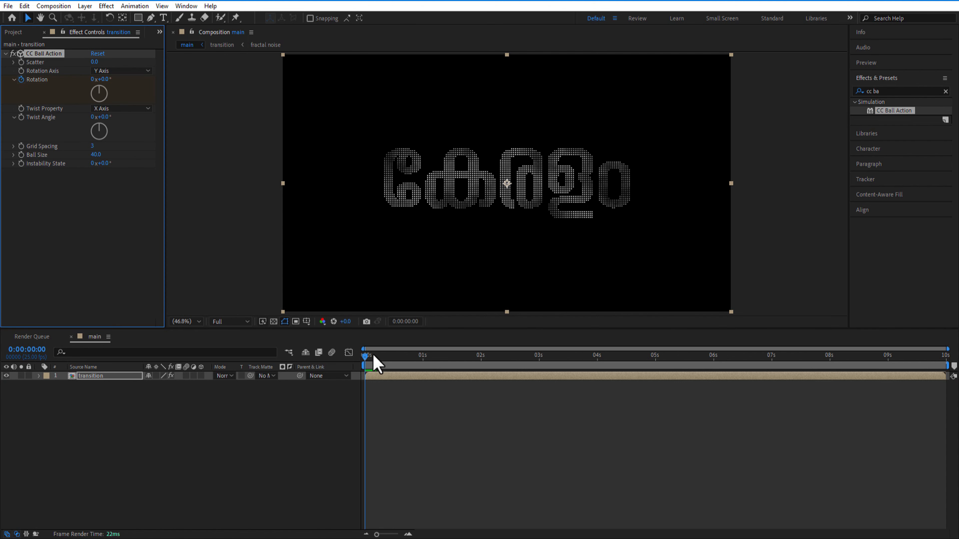
pyautogui.moveTo(370, 359); pyautogui.dragTo(541, 370)
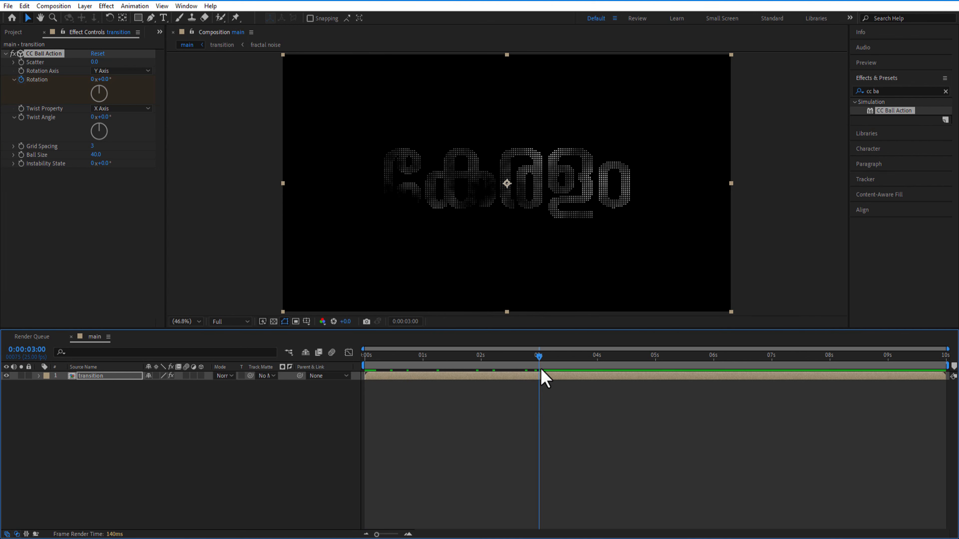
pyautogui.click(95, 80)
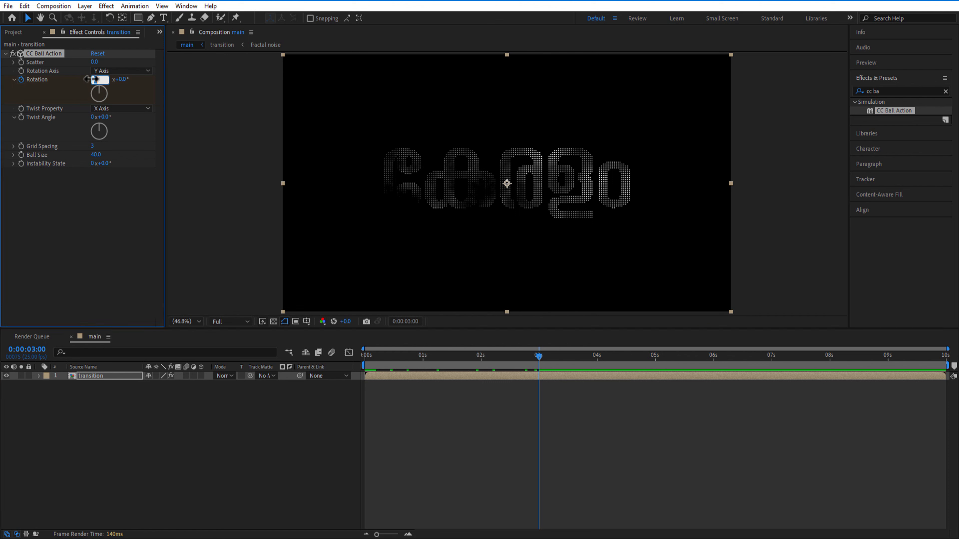
pyautogui.click(136, 99)
# - Set the Twist Property to Brightness and add a Twist Angle keyframe of 10° at the start of the timeline
pyautogui.click(124, 109)
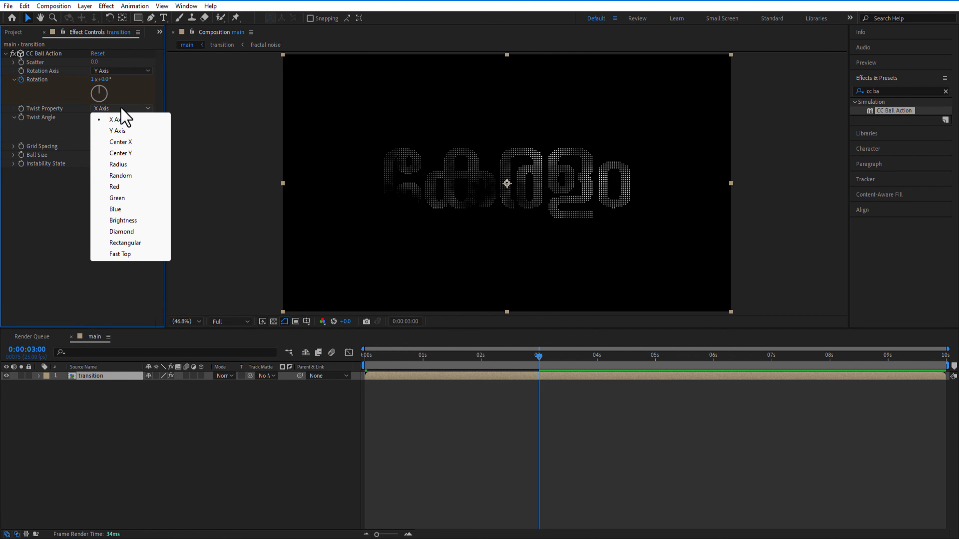
pyautogui.click(127, 221)
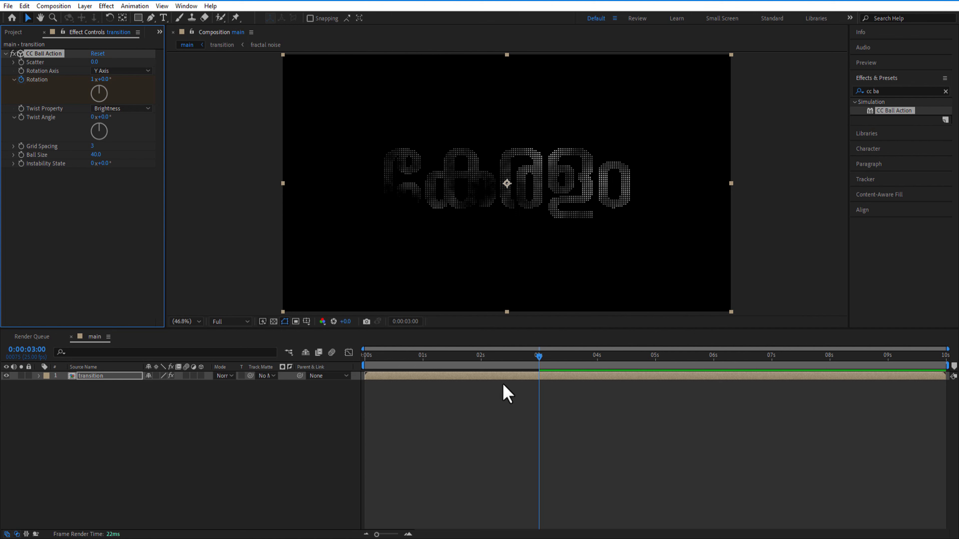
pyautogui.moveTo(538, 364); pyautogui.dragTo(363, 385)
pyautogui.click(364, 386)
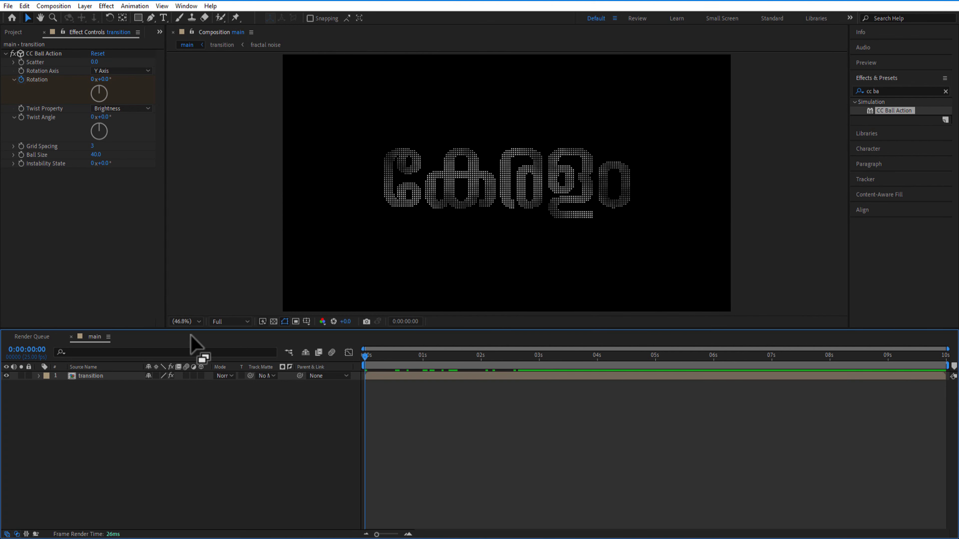
pyautogui.click(21, 118)
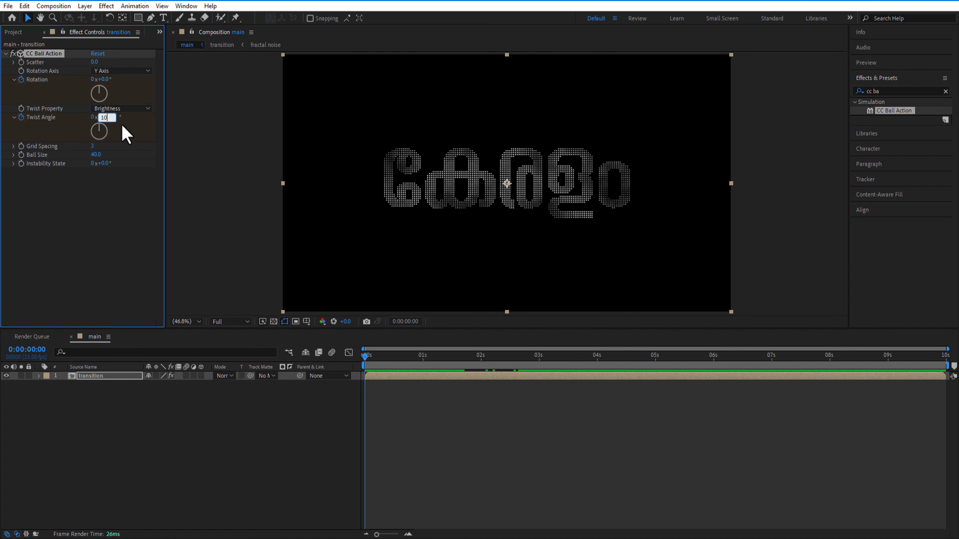
pyautogui.press('Return')
pyautogui.click(136, 415)
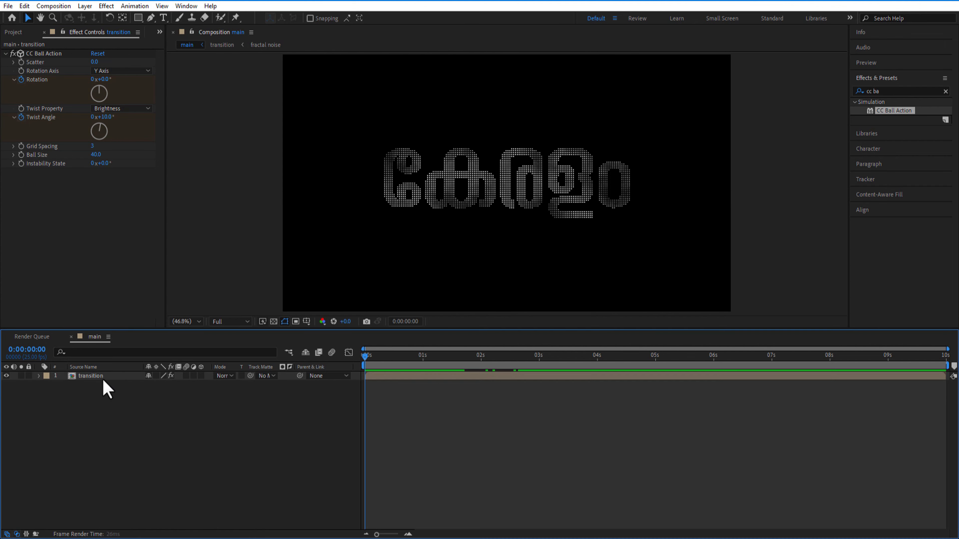
# - Reveal the transition layer's keyframes and set the Twist Angle to 180° at 0:00:01:15
pyautogui.click(104, 378)
pyautogui.press('u')
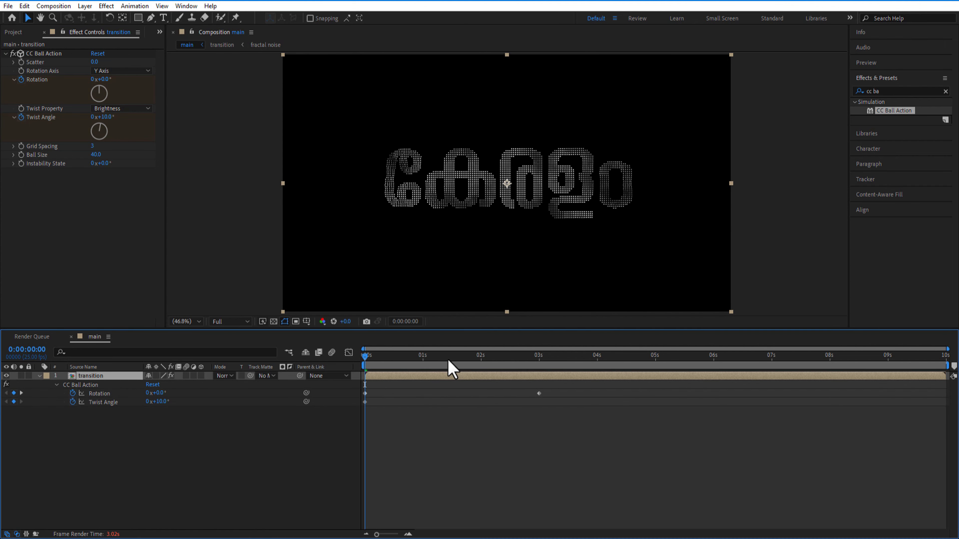
pyautogui.moveTo(448, 359)
pyautogui.mouseDown()
pyautogui.moveTo(465, 358)
pyautogui.moveTo(457, 359)
pyautogui.mouseUp()
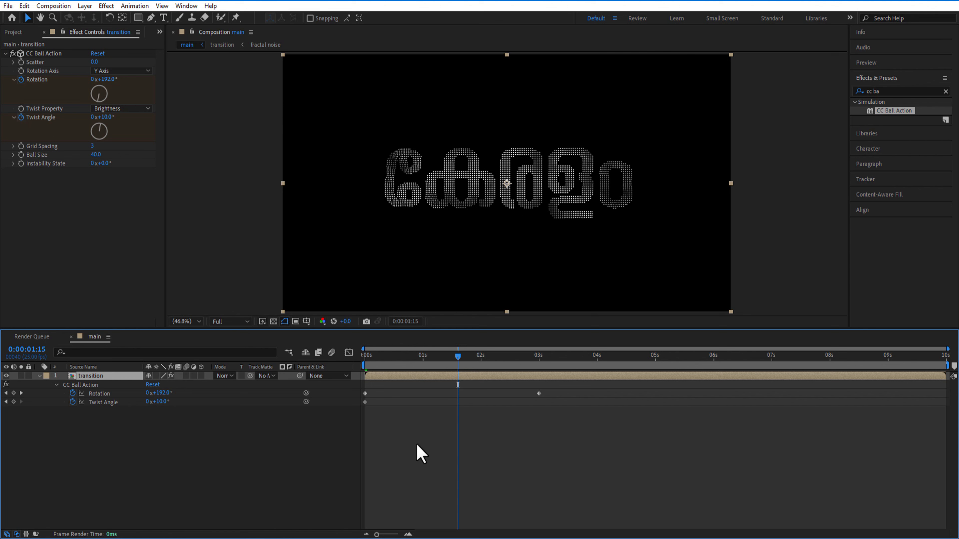
pyautogui.click(107, 118)
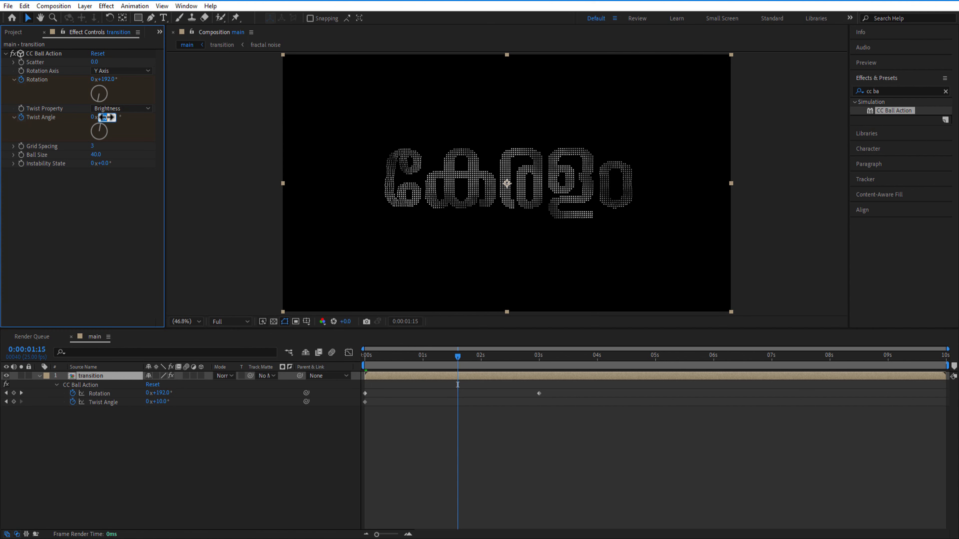
pyautogui.write('180')
pyautogui.press('Return')
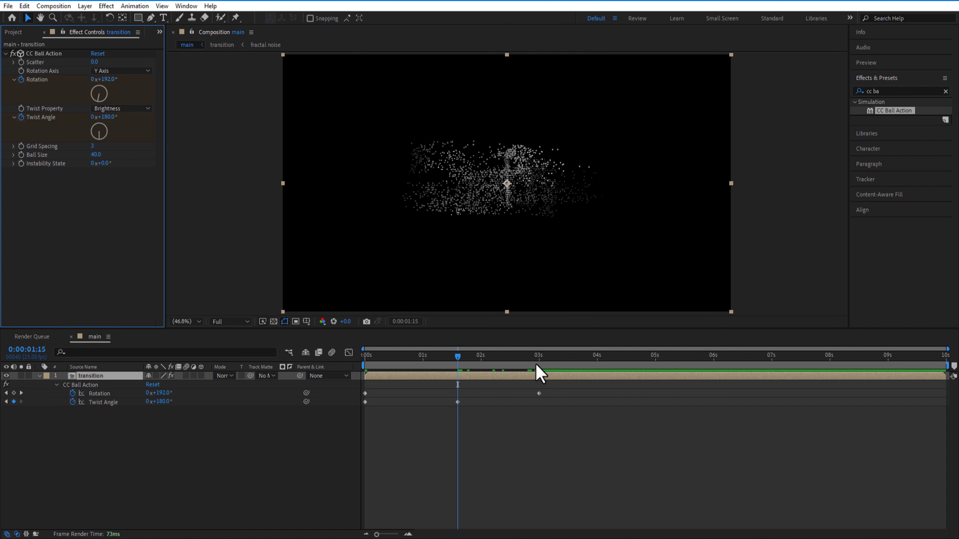
# - Add a Twist Angle keyframe of 10° at 0:00:03:00
pyautogui.click(539, 359)
pyautogui.click(107, 118)
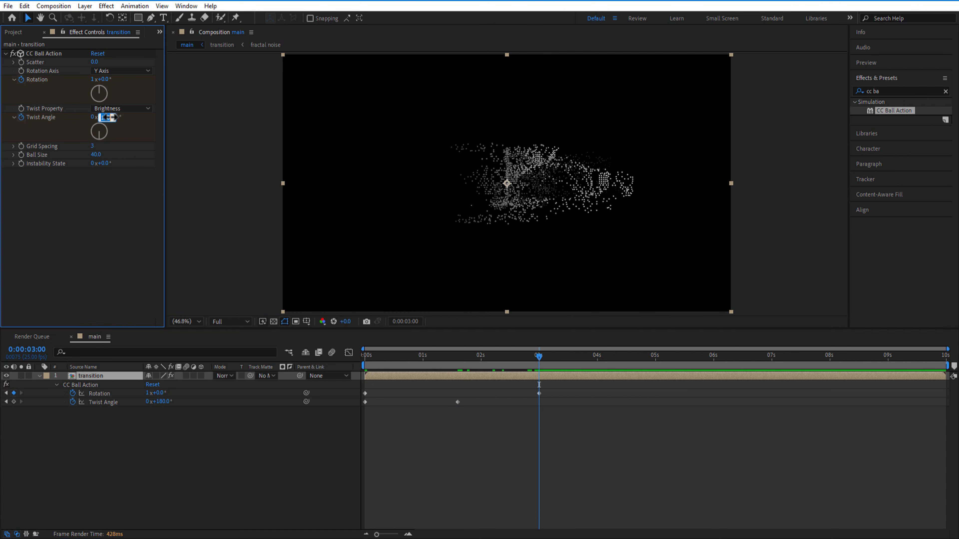
pyautogui.write('10')
pyautogui.press('Return')
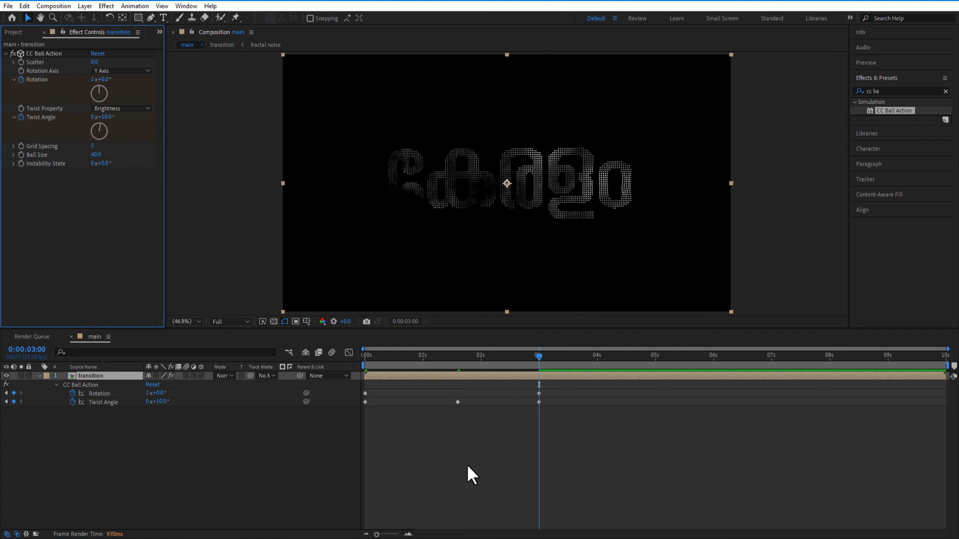
# - Select all the Rotation and Twist Angle keyframes and apply Easy Ease to them
pyautogui.click(473, 473)
pyautogui.moveTo(539, 385); pyautogui.dragTo(549, 407)
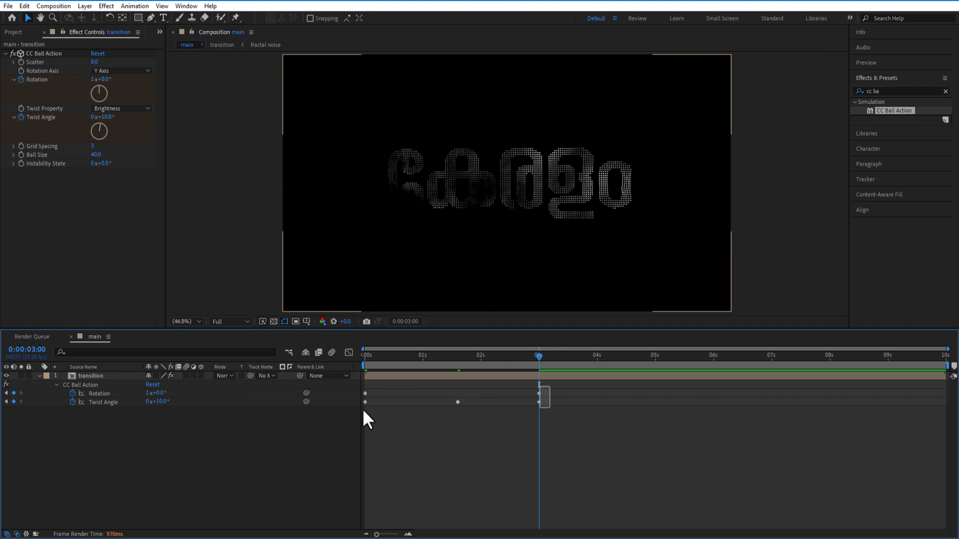
pyautogui.moveTo(366, 419); pyautogui.dragTo(368, 407)
pyautogui.rightClick(366, 402)
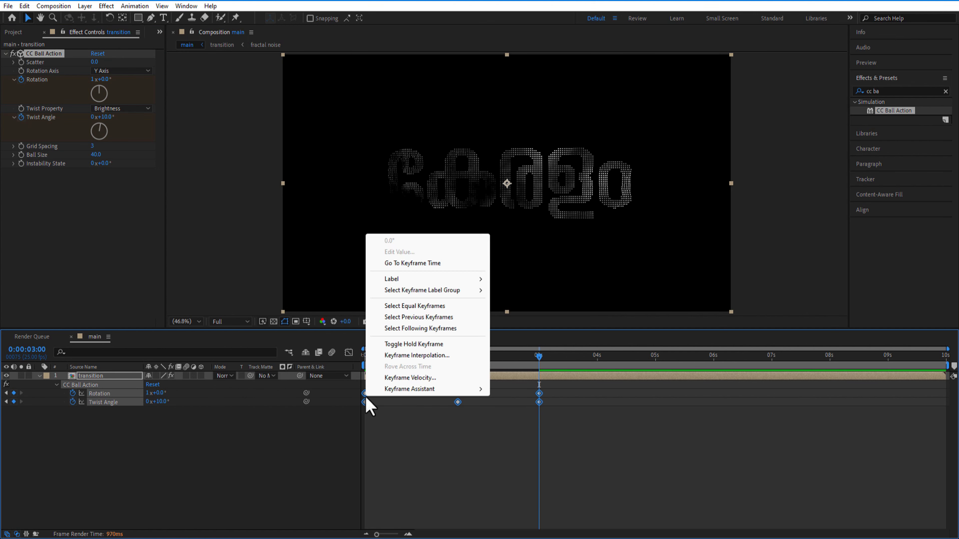
pyautogui.moveTo(401, 389)
pyautogui.click(534, 424)
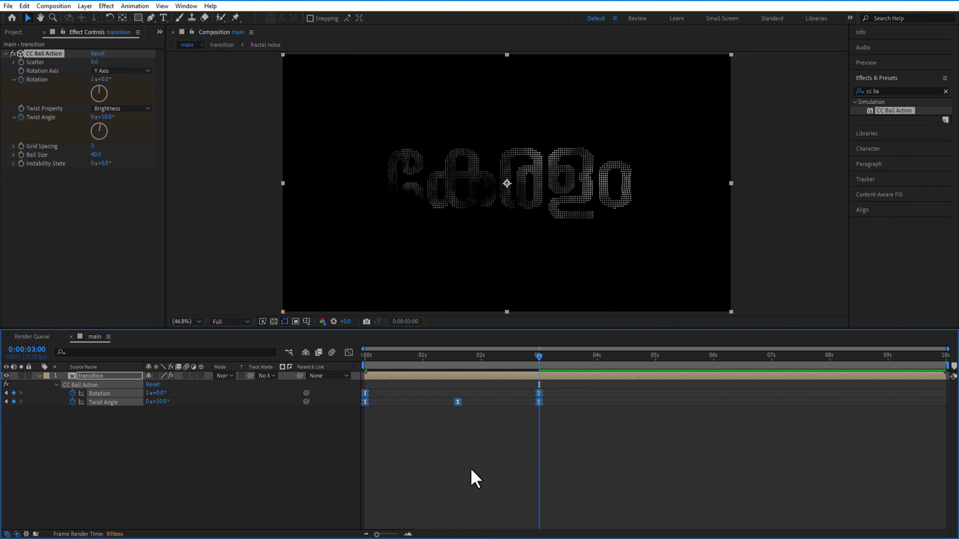
# - Move the first Rotation keyframe to 0:00:00:15
pyautogui.moveTo(389, 360); pyautogui.dragTo(402, 397)
pyautogui.click(365, 393)
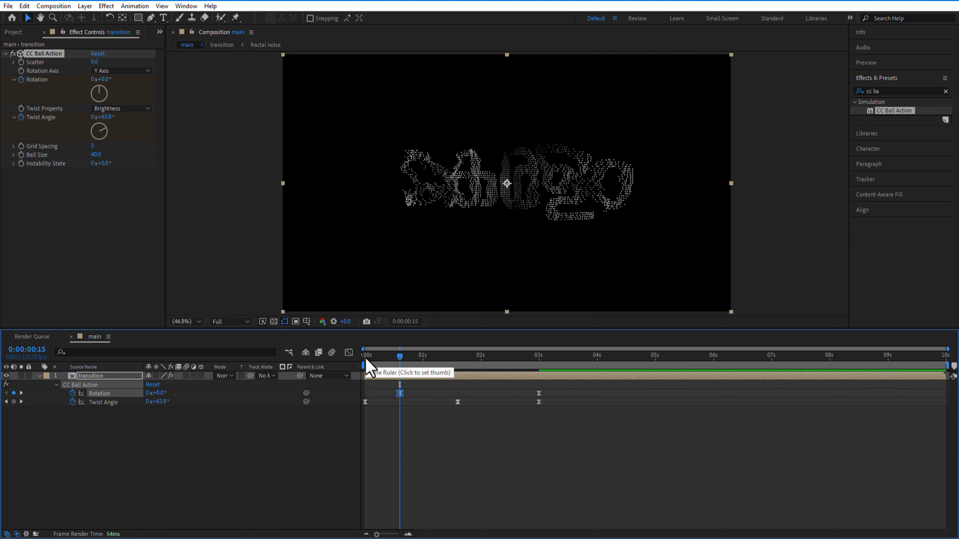
pyautogui.click(373, 359)
pyautogui.click(381, 364)
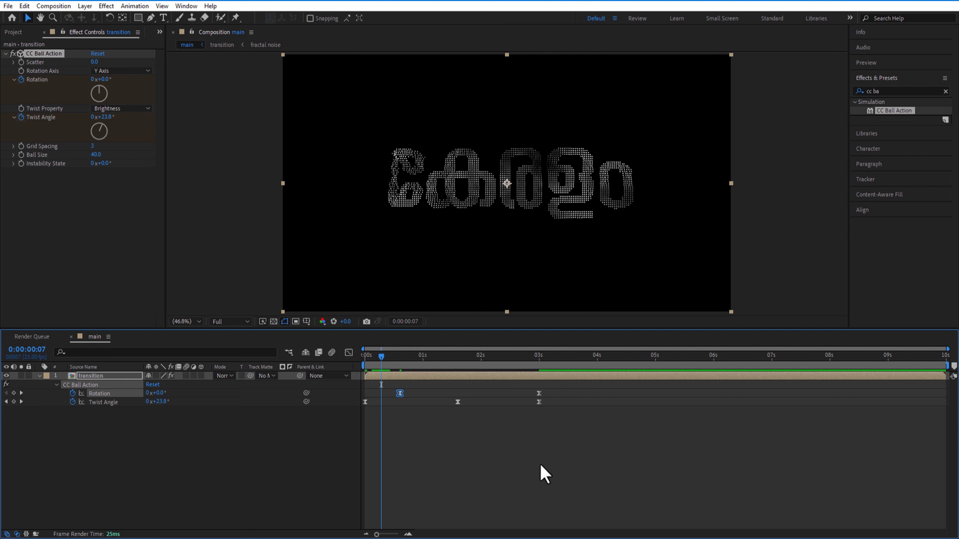
# - Set the current time to 0:00:01:15 and open the text composition nested inside the transition composition
pyautogui.click(453, 358)
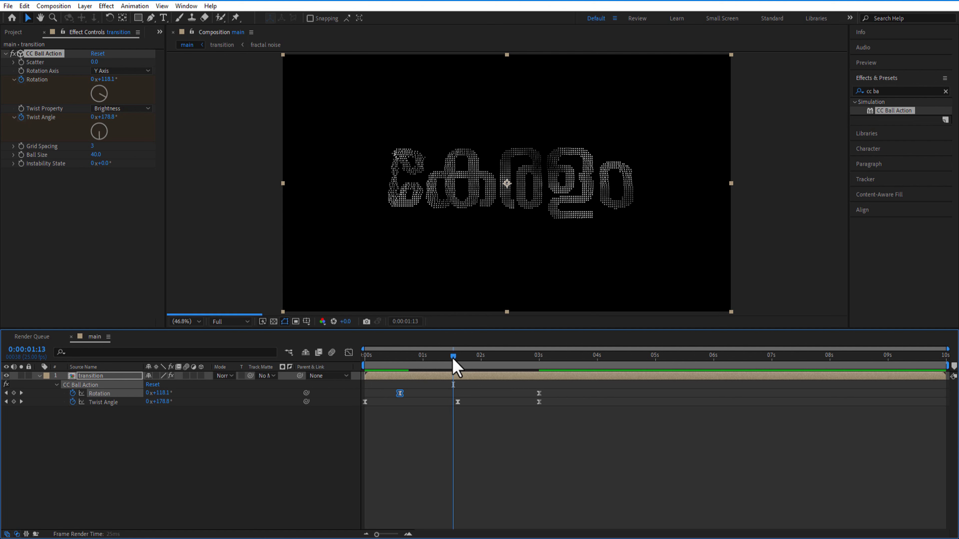
pyautogui.moveTo(454, 359); pyautogui.dragTo(458, 360)
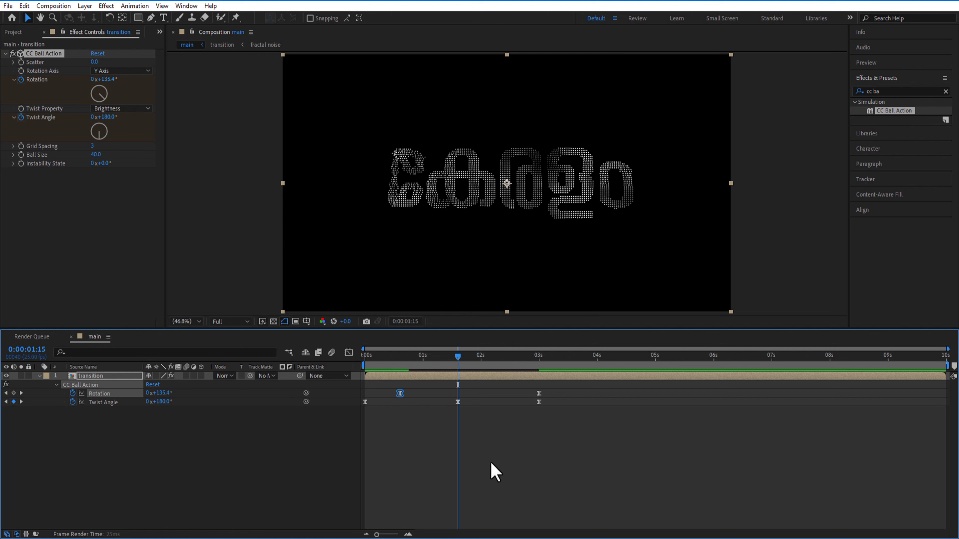
pyautogui.click(387, 438)
pyautogui.click(39, 376)
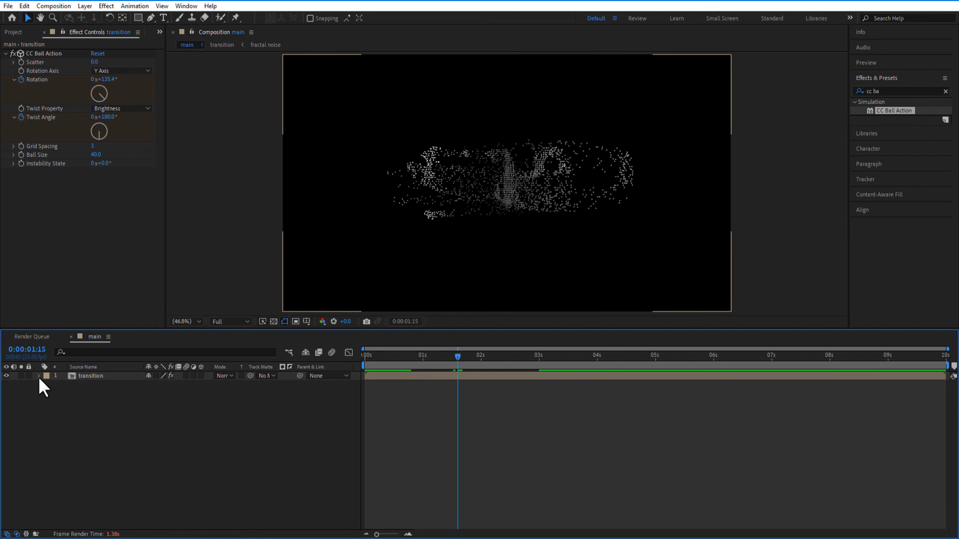
pyautogui.doubleClick(104, 377)
pyautogui.click(97, 377)
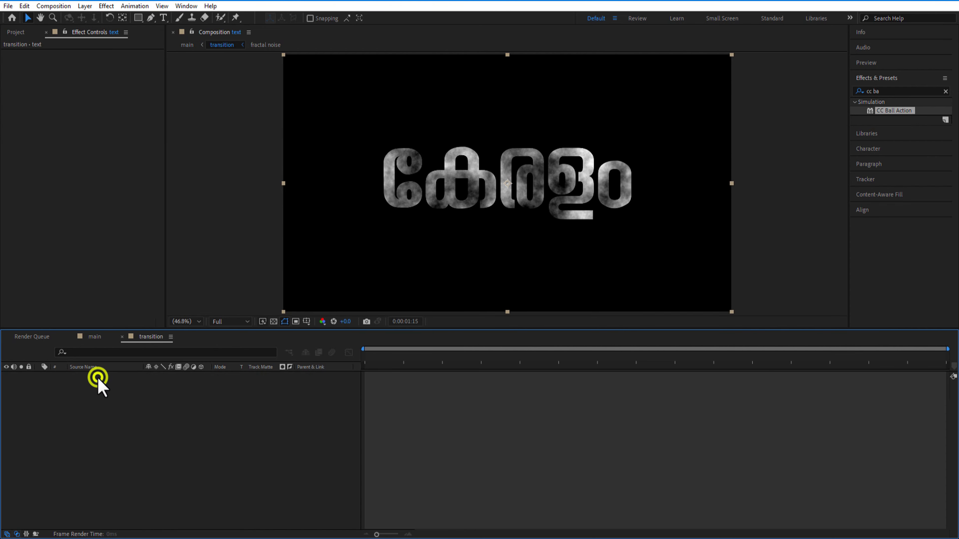
# - Duplicate the Malayalam text layer, then split the original at 0:00:01:15 and delete its second part
pyautogui.click(99, 377)
pyautogui.hotkey('ctrl', 'd')
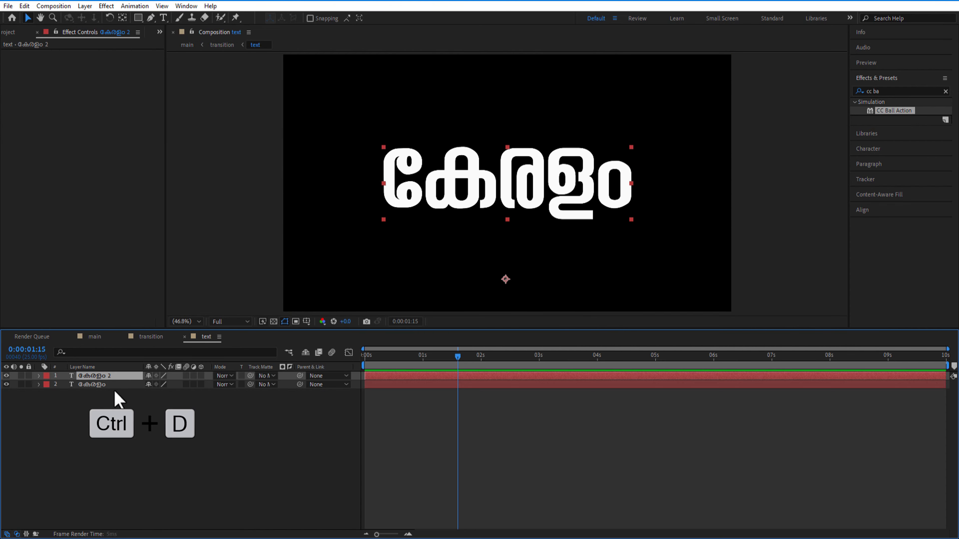
pyautogui.click(456, 386)
pyautogui.hotkey('ctrl', 'shift', 'd')
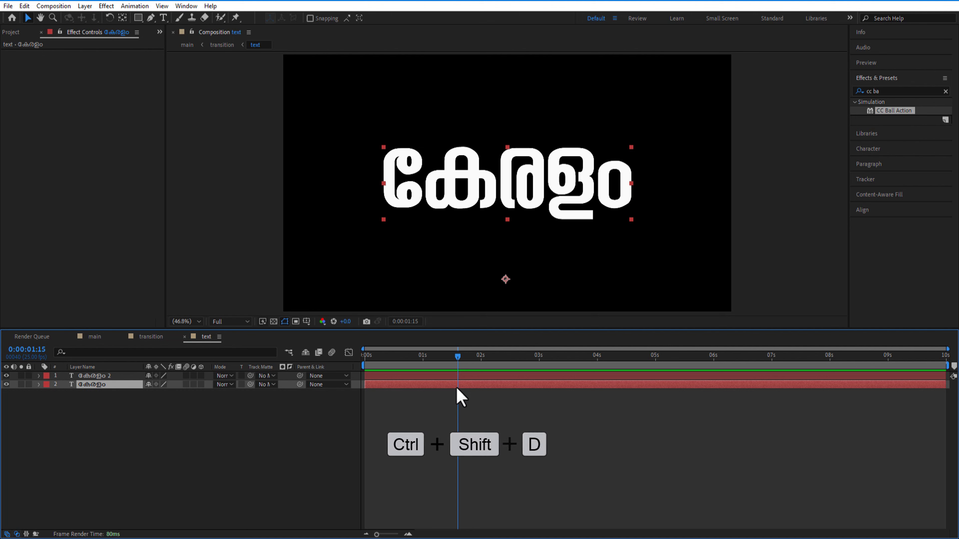
pyautogui.press('Delete')
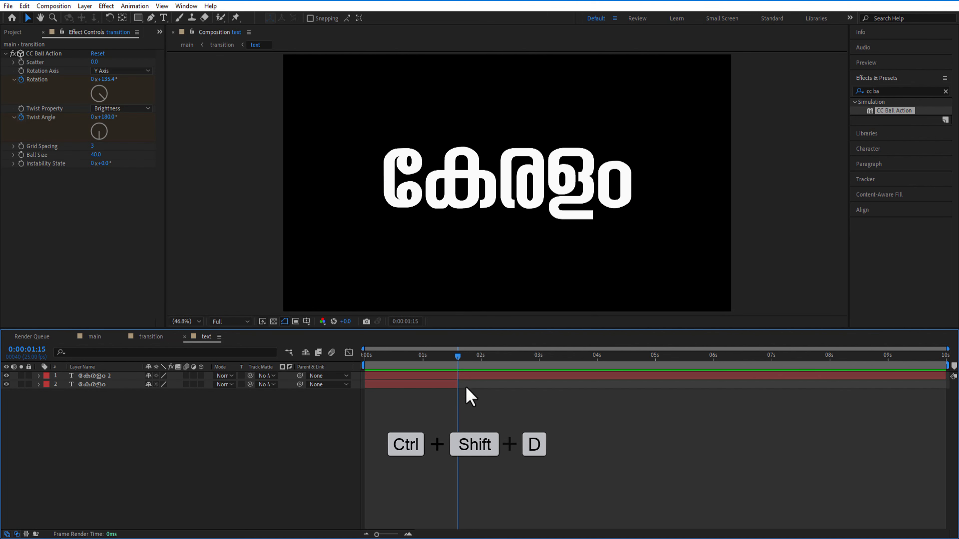
# - Split the duplicate text layer at 0:00:01:15 and delete its first part
pyautogui.click(464, 377)
pyautogui.hotkey('ctrl', 'shift', 'd')
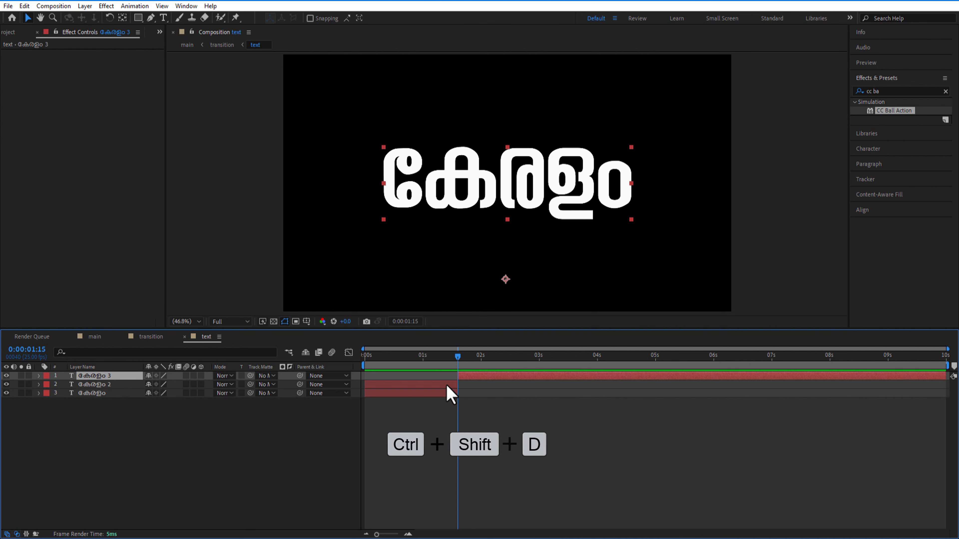
pyautogui.click(445, 386)
pyautogui.press('Delete')
# - Replace the text of the layer starting at 0:00:01:15 with "KERALA" in a bold sans-serif font
pyautogui.click(475, 376)
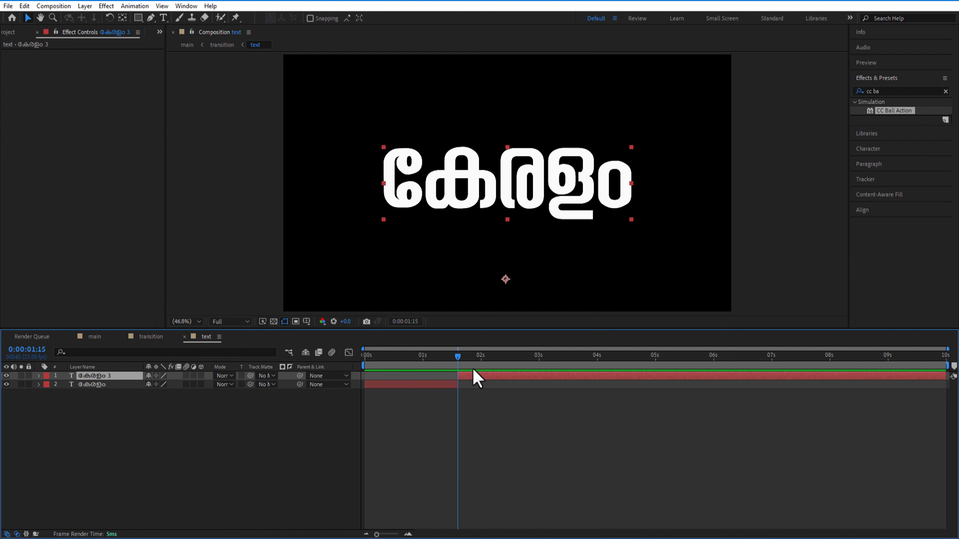
pyautogui.doubleClick(517, 187)
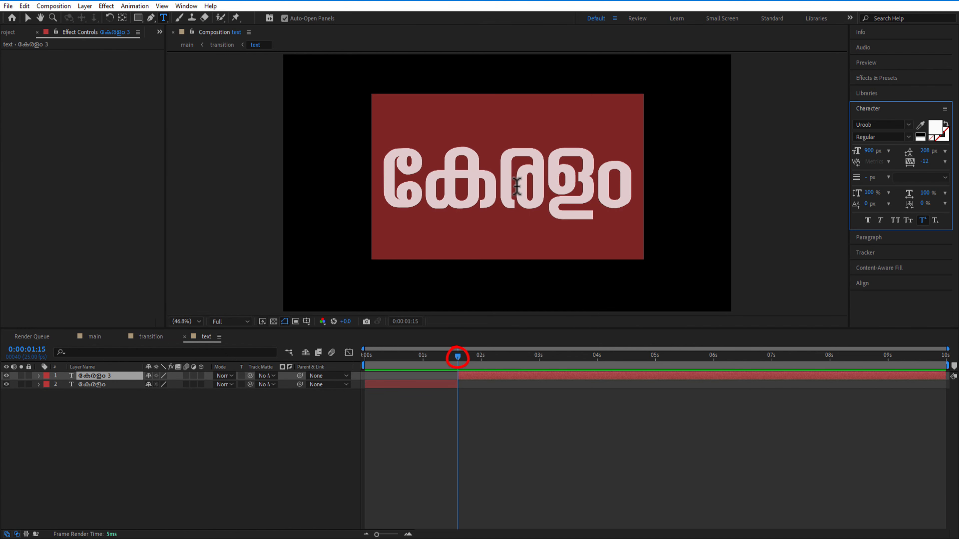
pyautogui.press('BackSpace')
pyautogui.press('capslock')
pyautogui.write('KERALA')
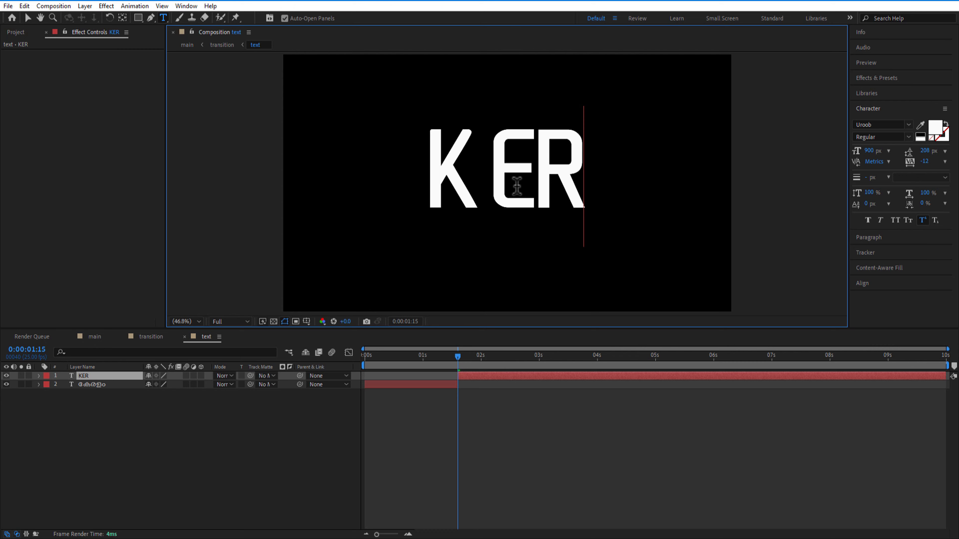
pyautogui.click(820, 224)
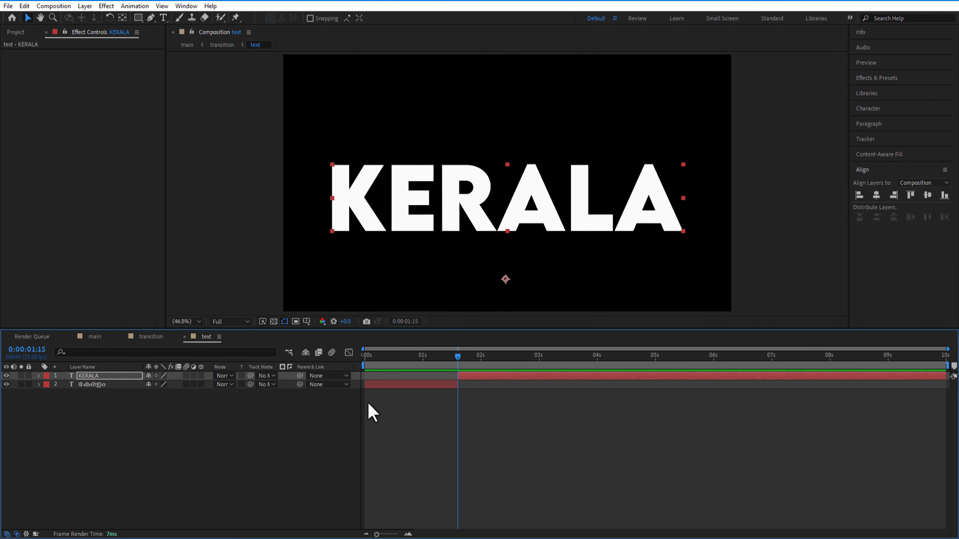
# - Show the rulers and place vertical guides at the left and right edges of the Malayalam text
pyautogui.click(439, 358)
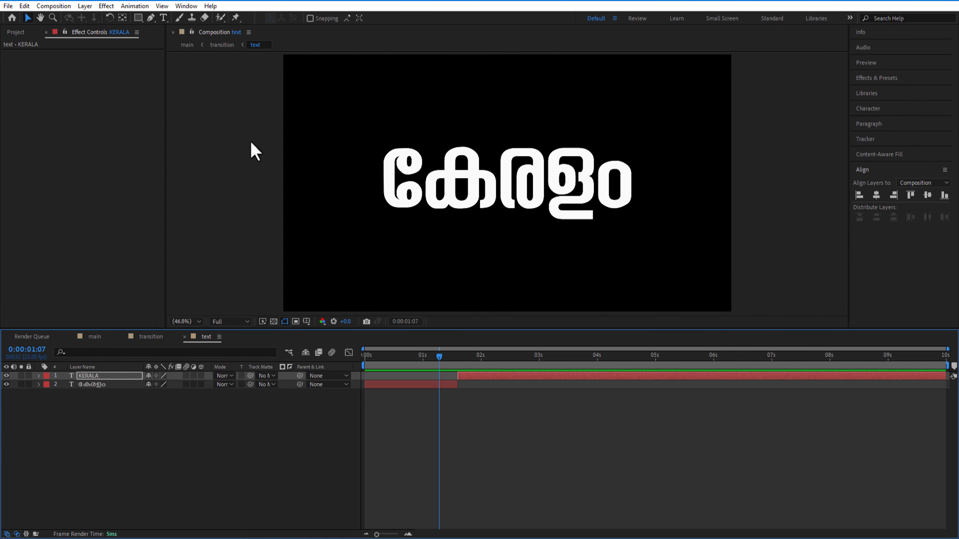
pyautogui.click(162, 6)
pyautogui.click(260, 101)
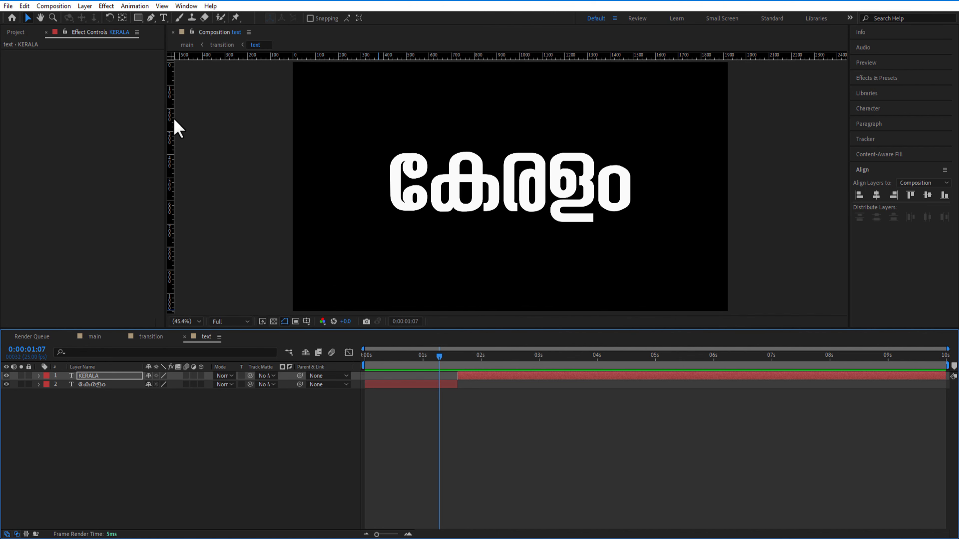
pyautogui.moveTo(175, 121); pyautogui.dragTo(388, 131)
pyautogui.moveTo(175, 108); pyautogui.dragTo(631, 95)
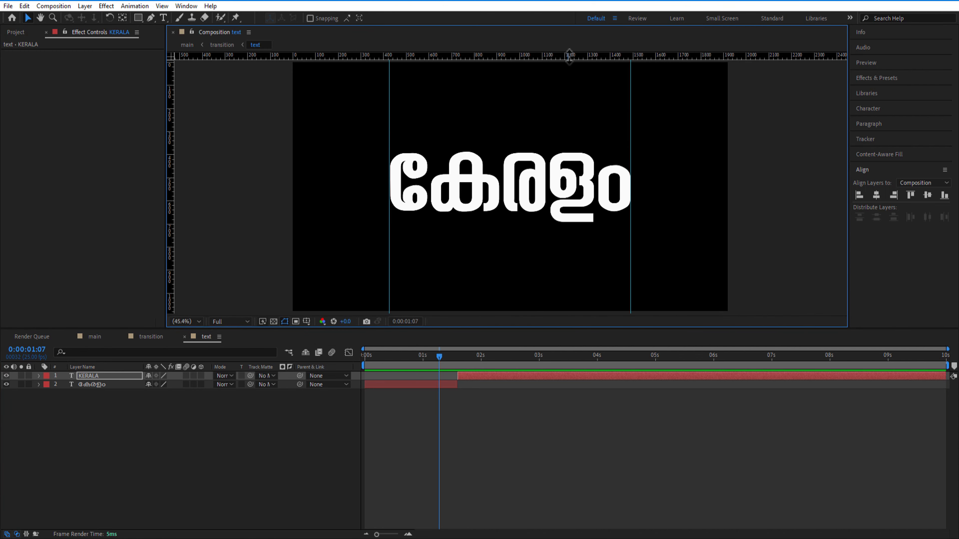
# - Place horizontal guides at the Malayalam text's upper and lower edges, then set KERALA's font size to 475 px and position it between them
pyautogui.moveTo(569, 57); pyautogui.dragTo(536, 222)
pyautogui.moveTo(444, 365); pyautogui.dragTo(477, 364)
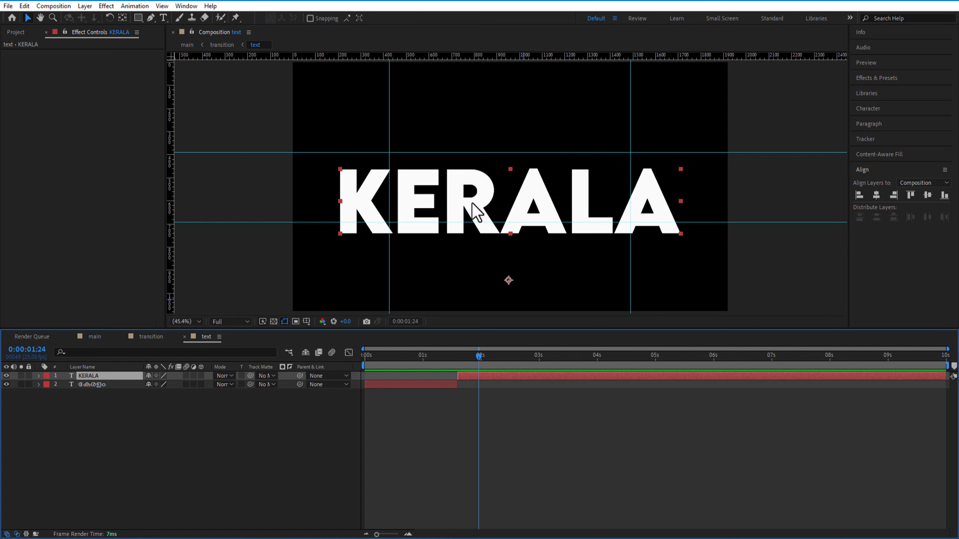
pyautogui.moveTo(475, 204); pyautogui.dragTo(474, 192)
pyautogui.click(868, 108)
pyautogui.moveTo(868, 151); pyautogui.dragTo(857, 150)
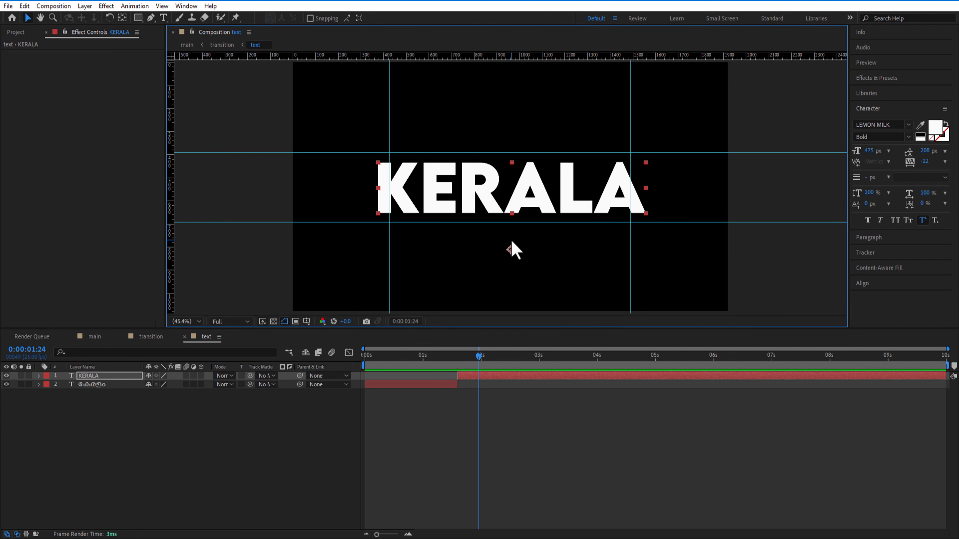
pyautogui.click(226, 439)
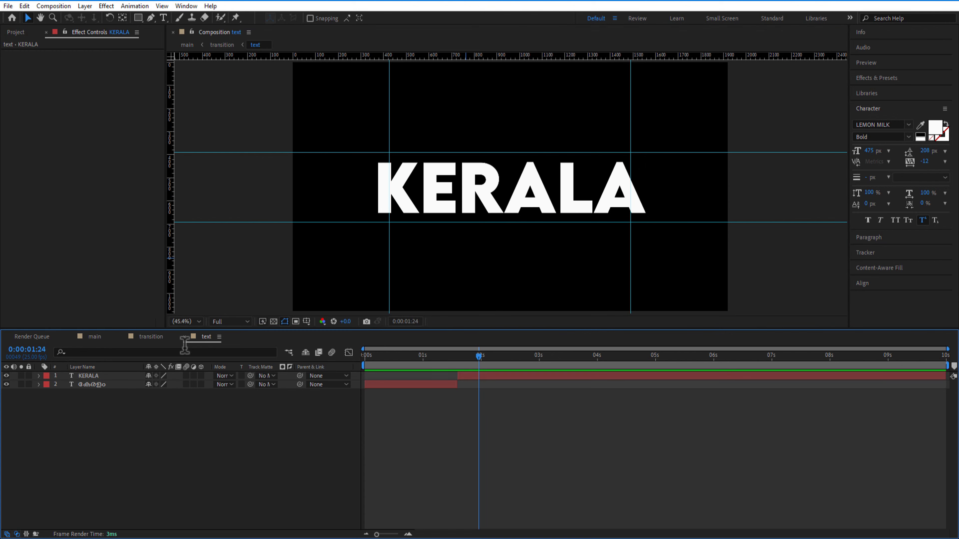
# - Preview the main composition from its first frame
pyautogui.click(105, 341)
pyautogui.press('Home')
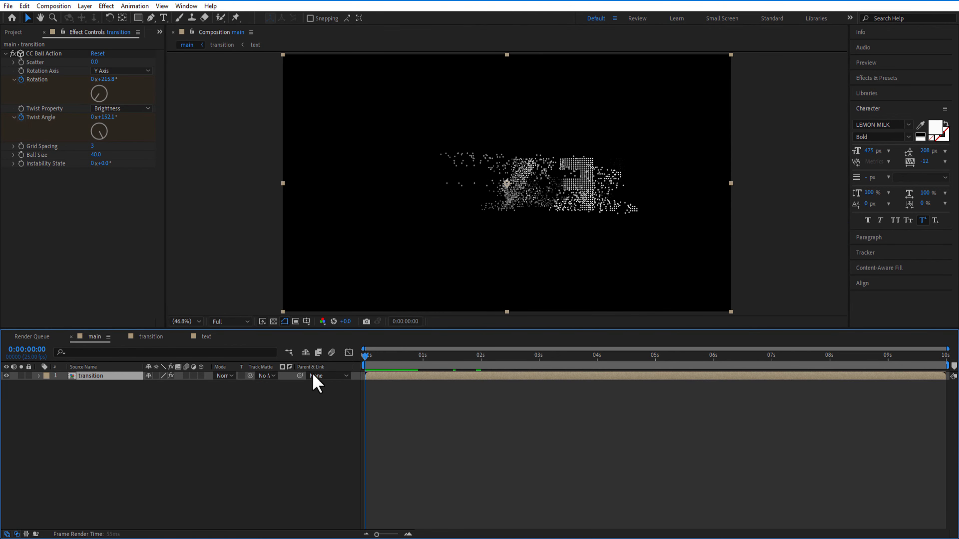
pyautogui.press('space')
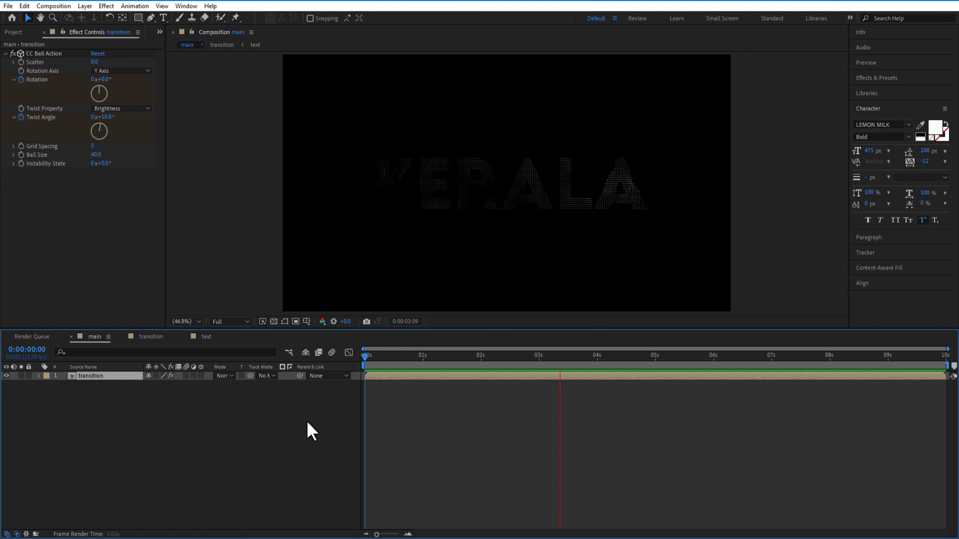
# - Apply the Tritone effect to the transition layer with yellow highlights, dark green midtones and bright green shadows
pyautogui.click(542, 358)
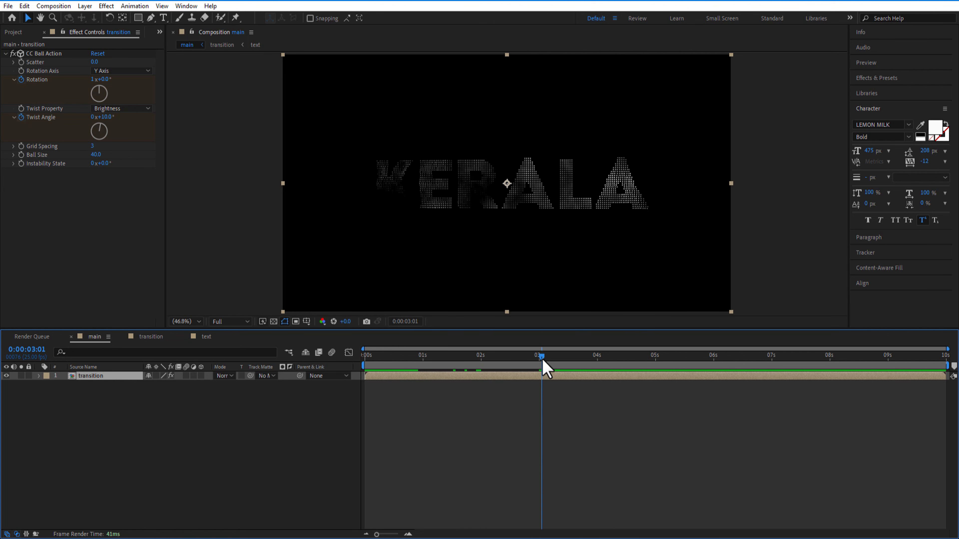
pyautogui.click(879, 78)
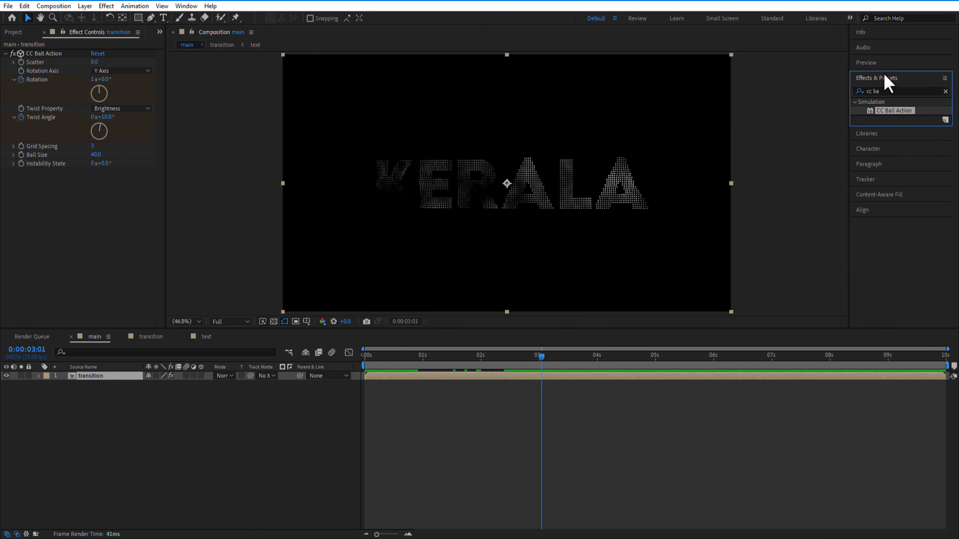
pyautogui.click(887, 90)
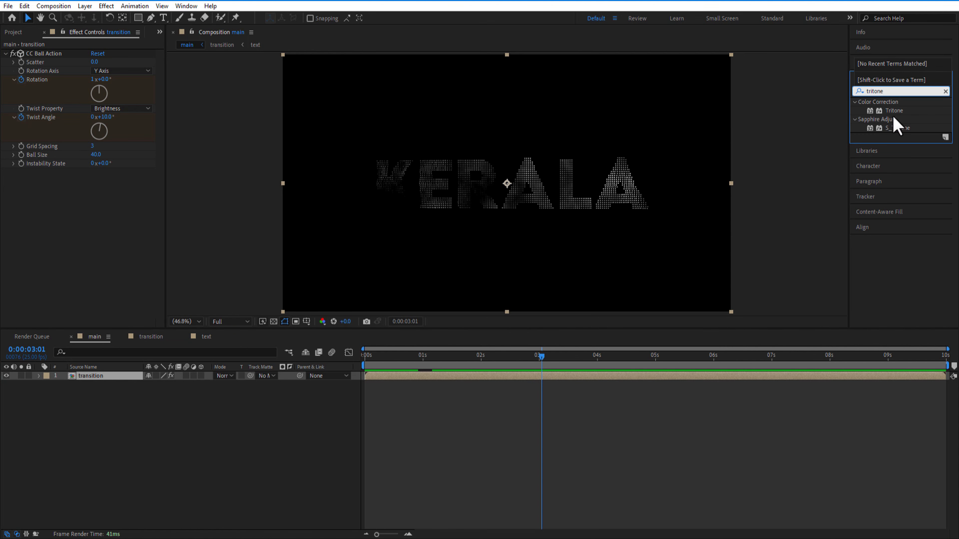
pyautogui.moveTo(885, 111); pyautogui.dragTo(122, 377)
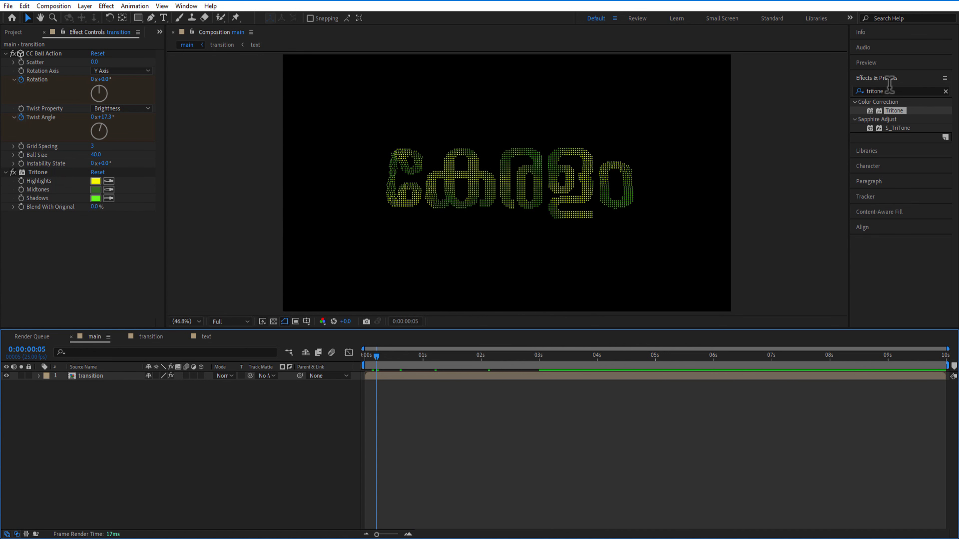
# - Apply the Stylize Glow effect to the transition layer and preview the glowing particles
pyautogui.click(890, 89)
pyautogui.write('glow')
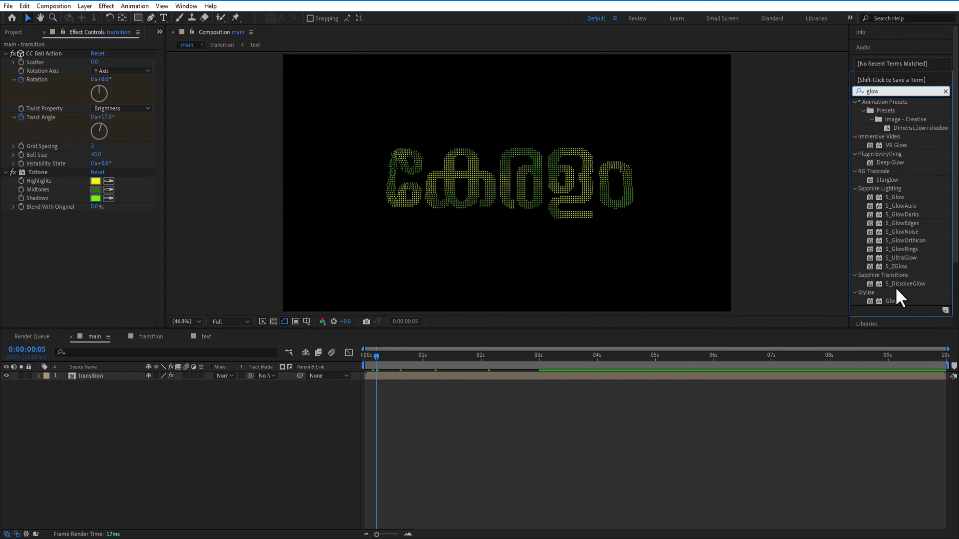
pyautogui.moveTo(893, 301); pyautogui.dragTo(128, 378)
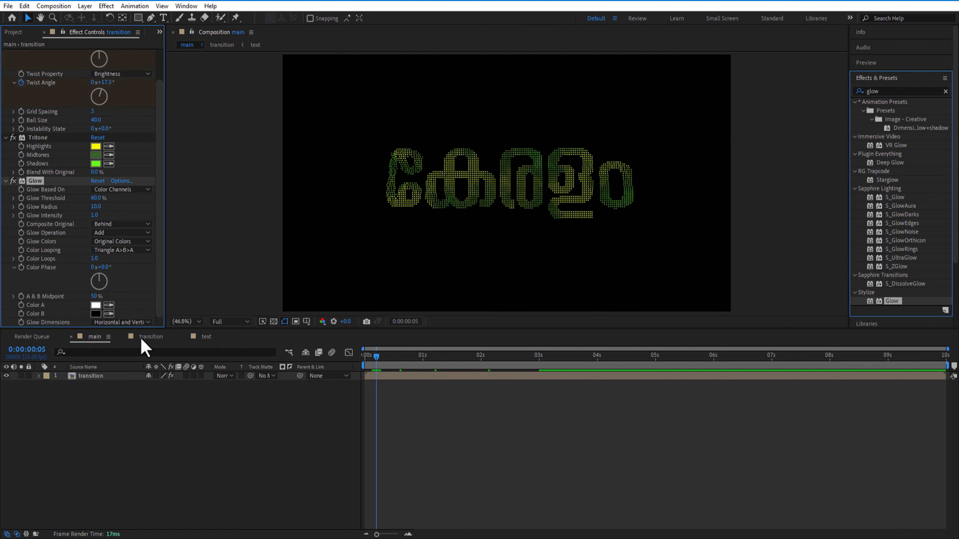
pyautogui.click(278, 466)
pyautogui.press('space')
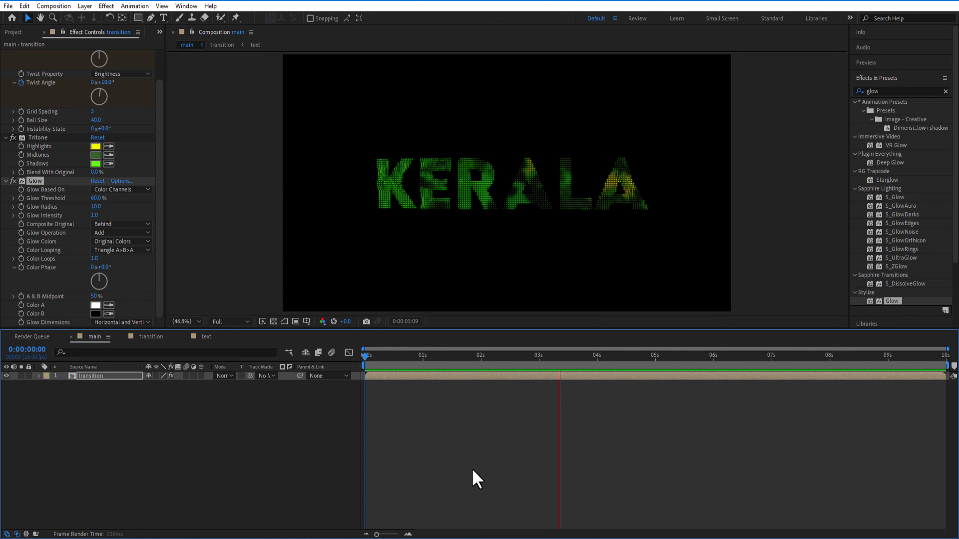
# - Move all CC Ball Action keyframes on the transition layer together so the first Twist Angle keyframe sits at 0:00:00:05
pyautogui.click(294, 419)
pyautogui.click(111, 377)
pyautogui.press('u')
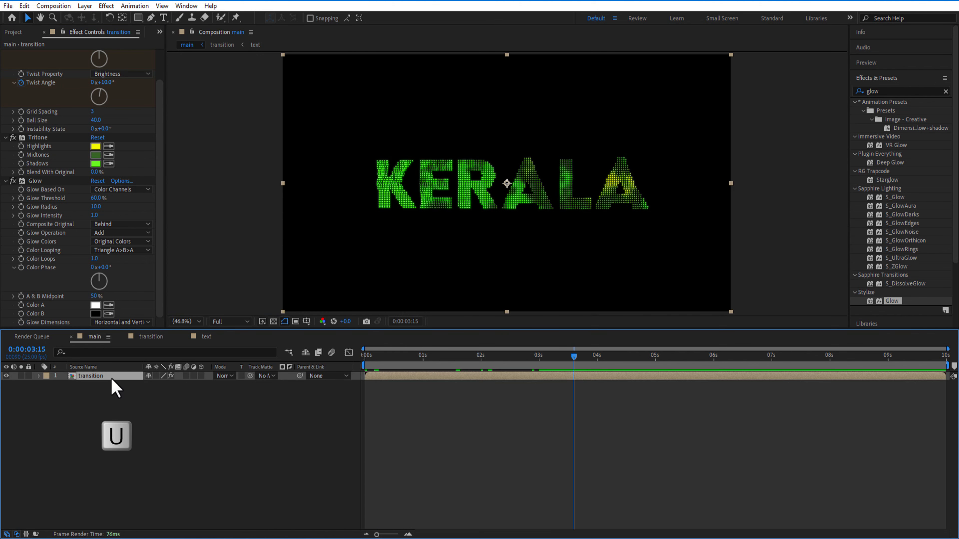
pyautogui.press('j')
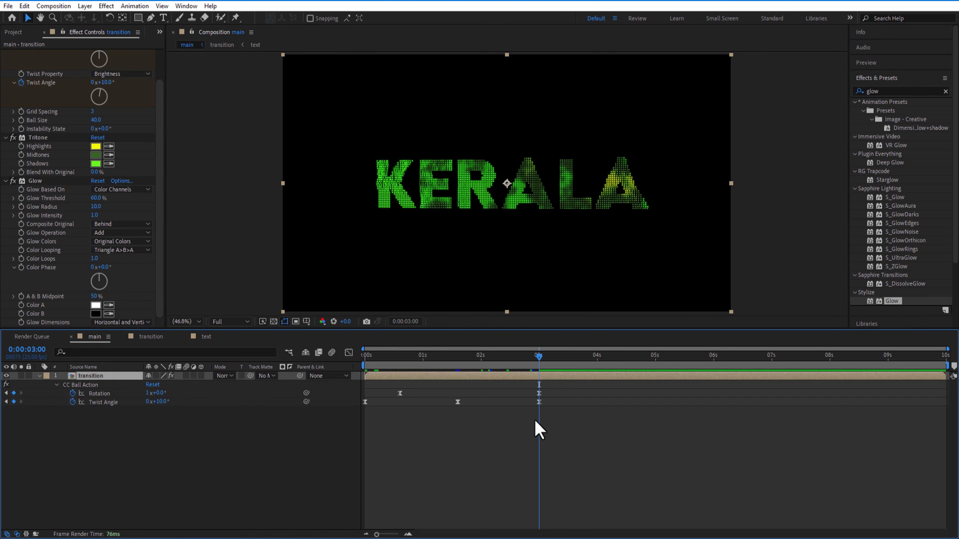
pyautogui.click(365, 358)
pyautogui.moveTo(365, 358); pyautogui.dragTo(376, 359)
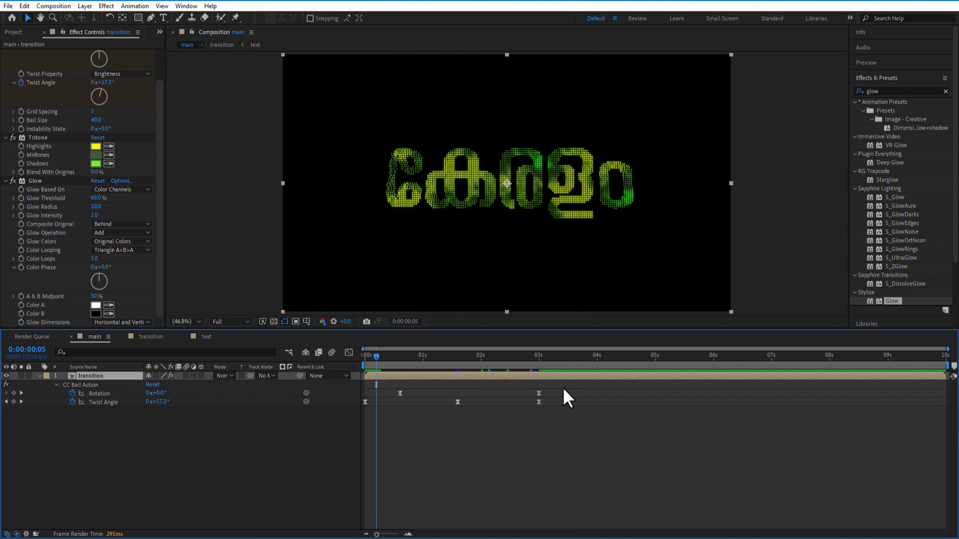
pyautogui.moveTo(566, 396); pyautogui.dragTo(377, 404)
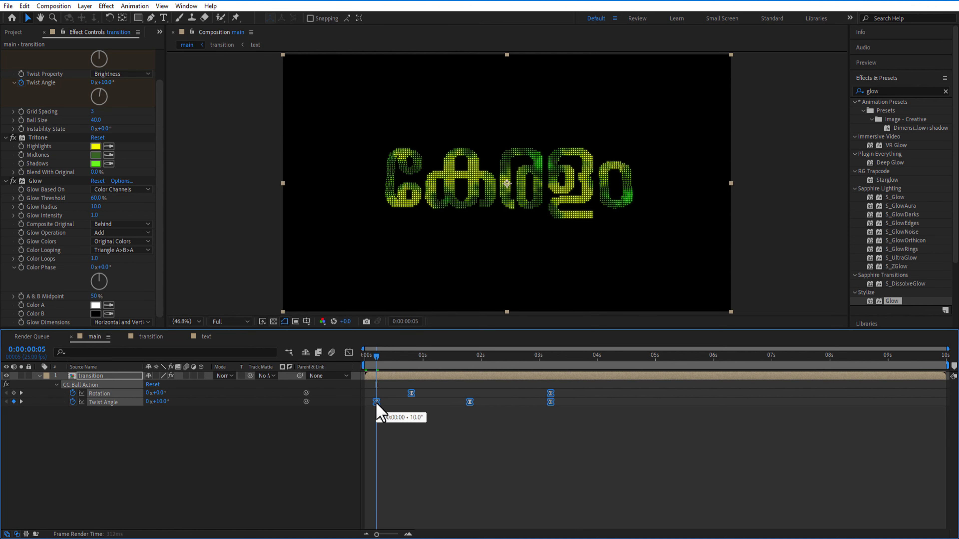
# - Preview the retimed animation in the main composition from the first frame to the end
pyautogui.click(366, 358)
pyautogui.click(294, 461)
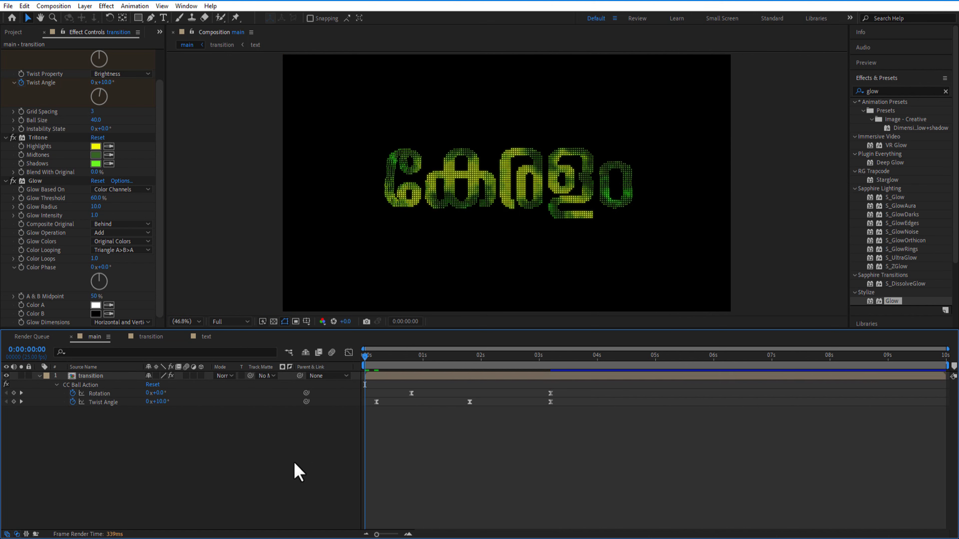
pyautogui.press('space')
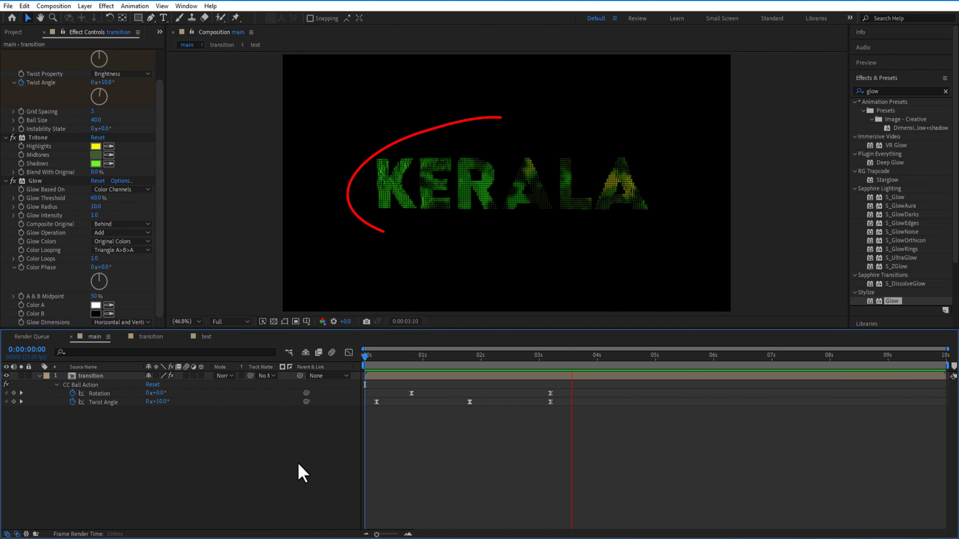
pyautogui.moveTo(572, 361); pyautogui.dragTo(607, 363)
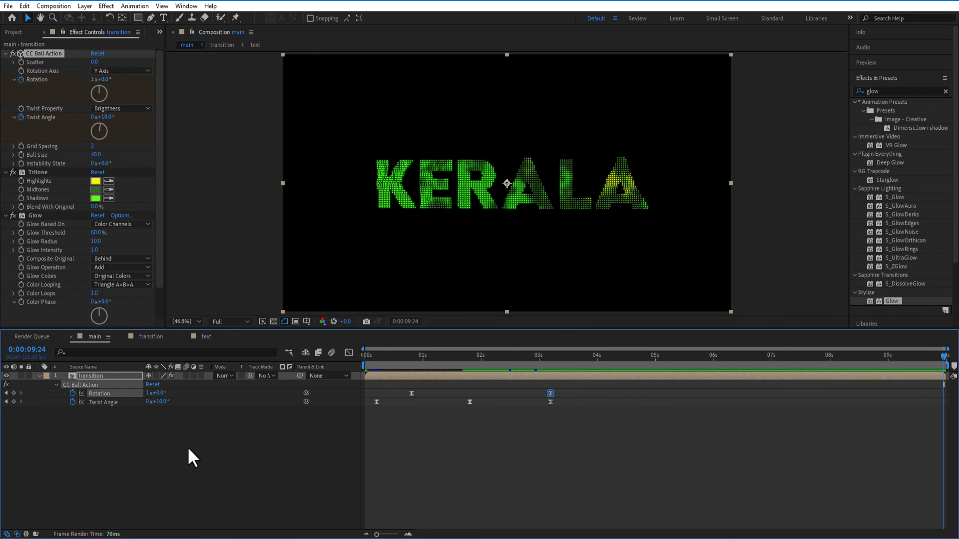
# - In the fractal noise composition, move the noise layer's last Evolution keyframe from 0:00:03:00 to the end of the timeline
pyautogui.click(139, 339)
pyautogui.click(102, 384)
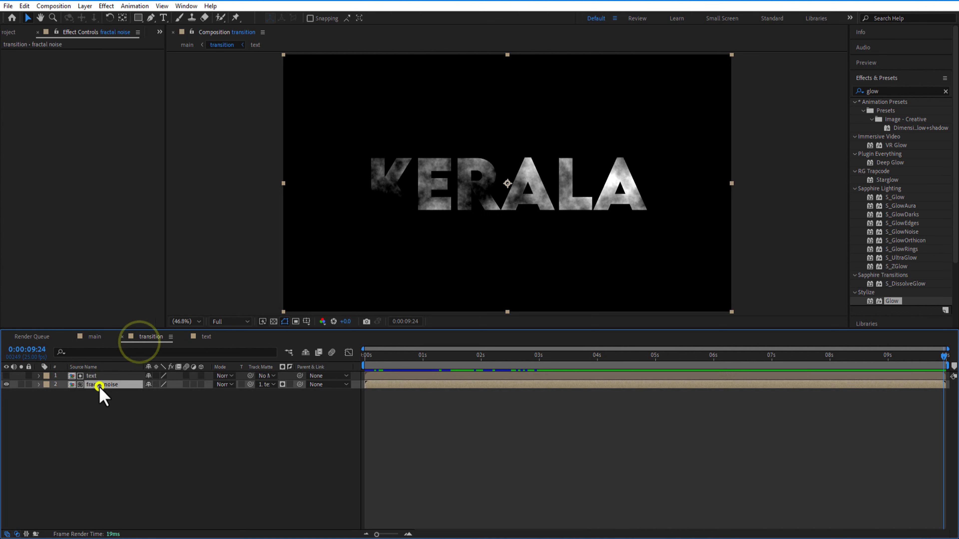
pyautogui.doubleClick(108, 385)
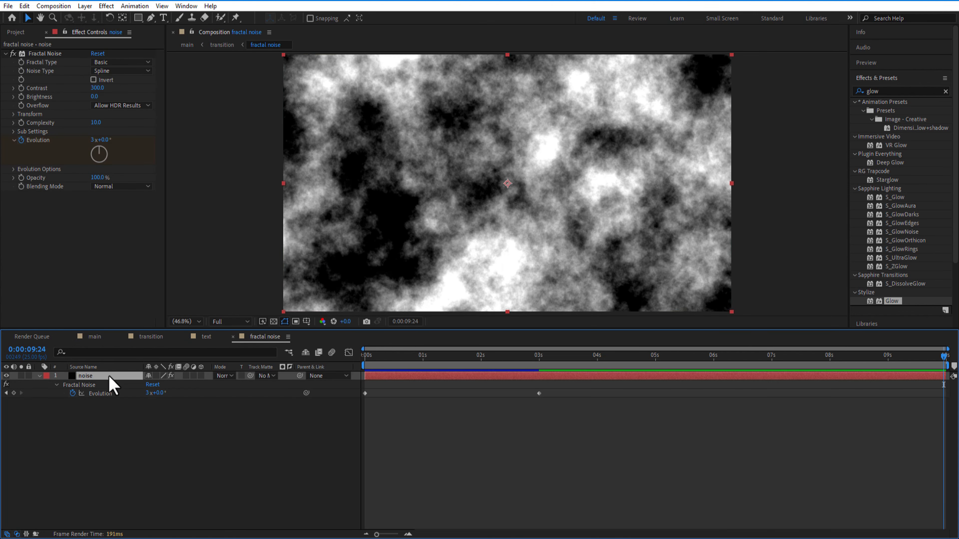
pyautogui.press('j')
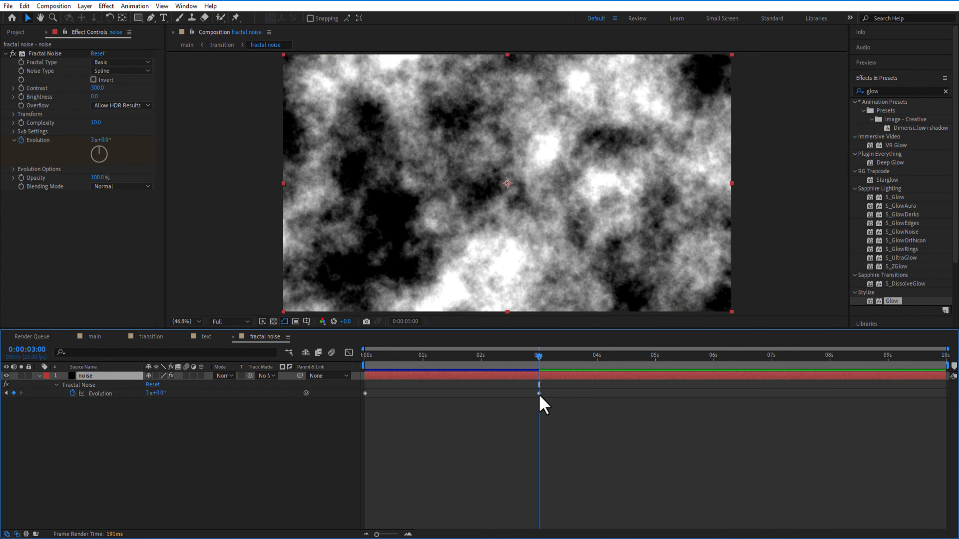
pyautogui.click(539, 394)
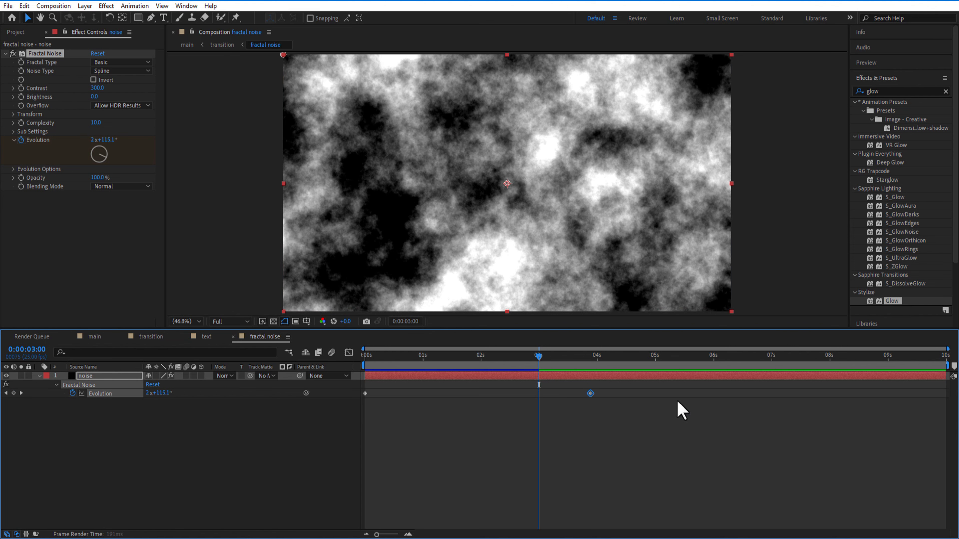
pyautogui.moveTo(590, 393); pyautogui.dragTo(944, 401)
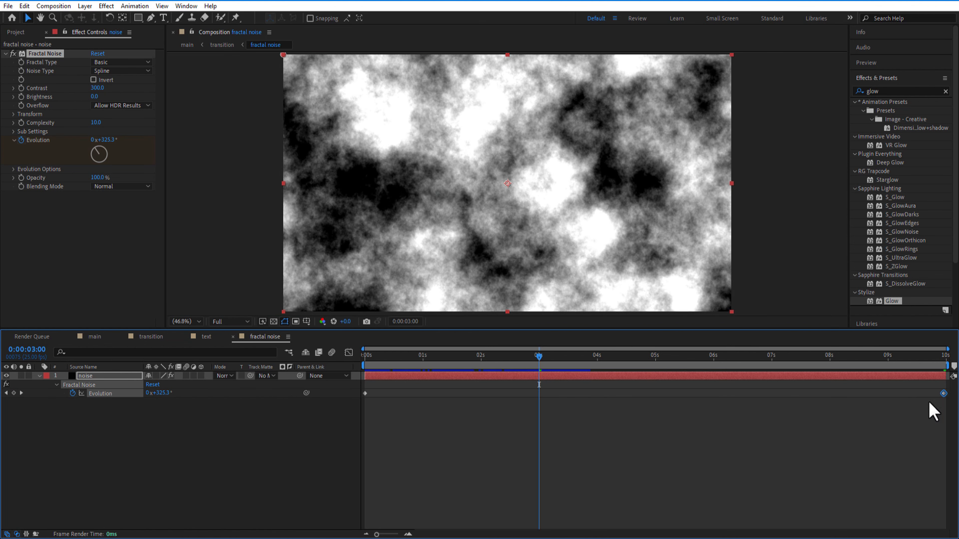
# - Check the noise movement in KERALA at several times up to 0:00:08:00 in the main composition, then collapse the transition layer's properties
pyautogui.click(151, 336)
pyautogui.click(94, 336)
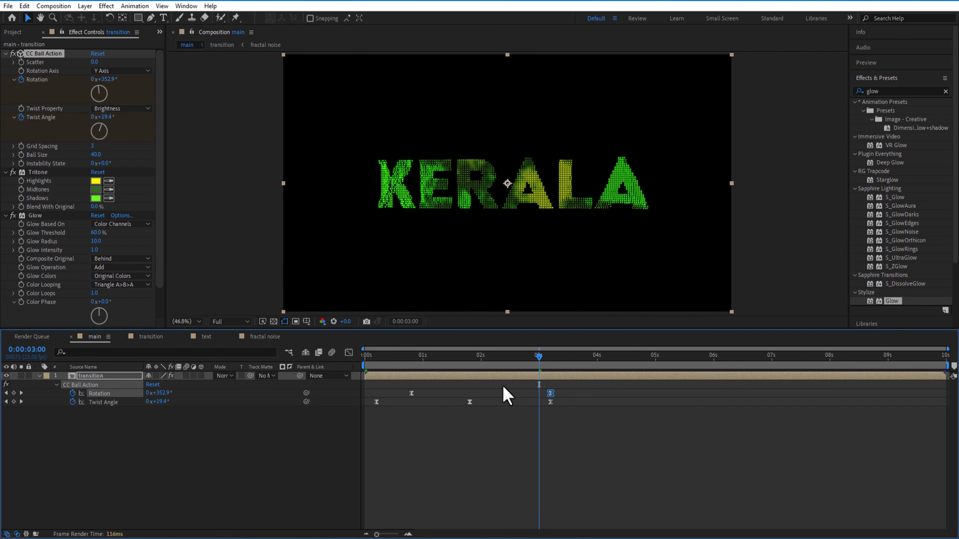
pyautogui.moveTo(549, 370); pyautogui.dragTo(633, 378)
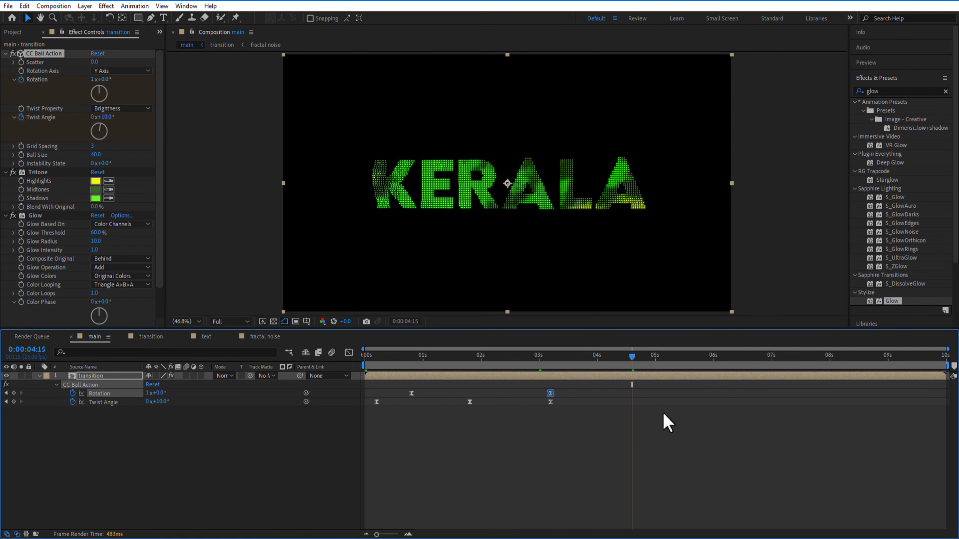
pyautogui.click(679, 362)
pyautogui.click(713, 361)
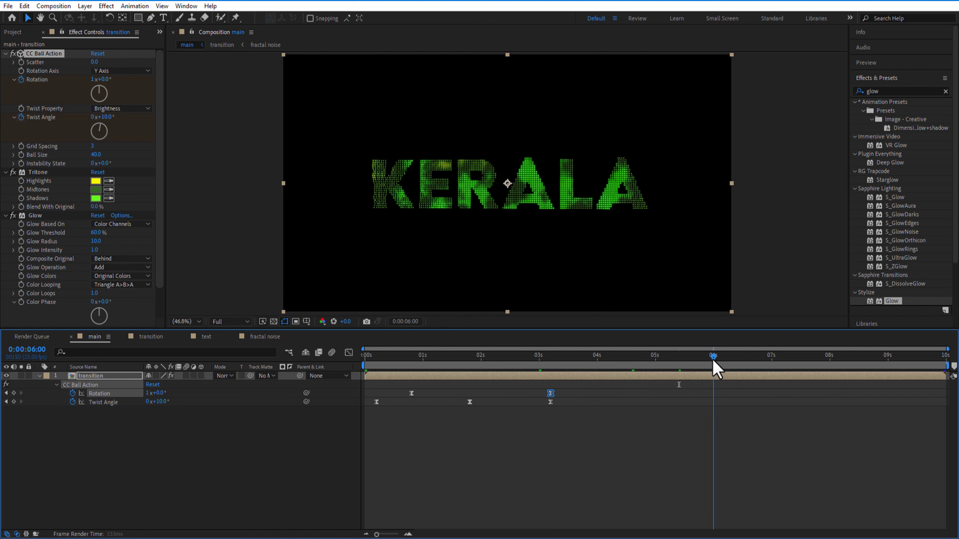
pyautogui.click(789, 364)
pyautogui.click(829, 363)
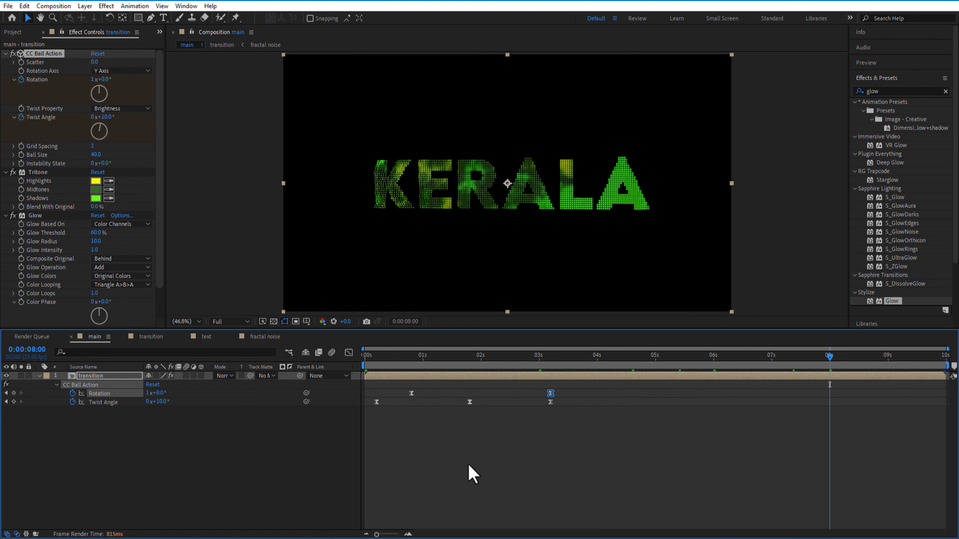
pyautogui.click(39, 376)
# - Add the logo image to the text composition as a new layer above KERALA
pyautogui.click(145, 341)
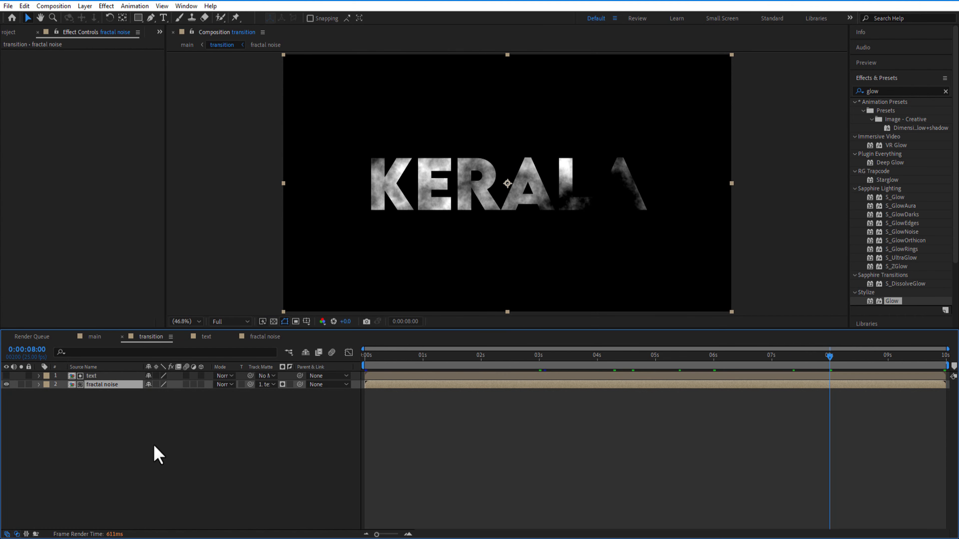
pyautogui.click(207, 336)
pyautogui.click(94, 379)
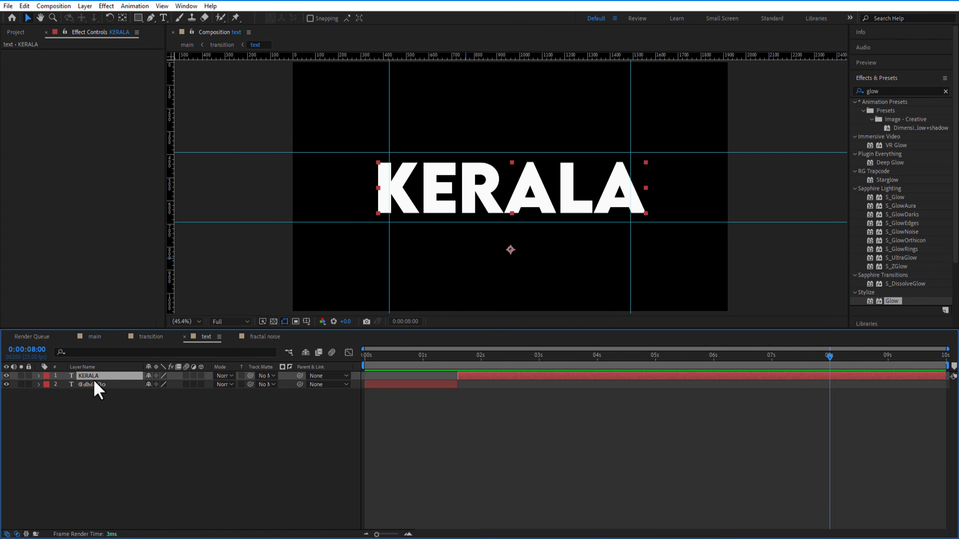
pyautogui.hotkey('ctrl', '0')
pyautogui.moveTo(44, 169); pyautogui.dragTo(390, 396)
pyautogui.moveTo(114, 385); pyautogui.dragTo(117, 376)
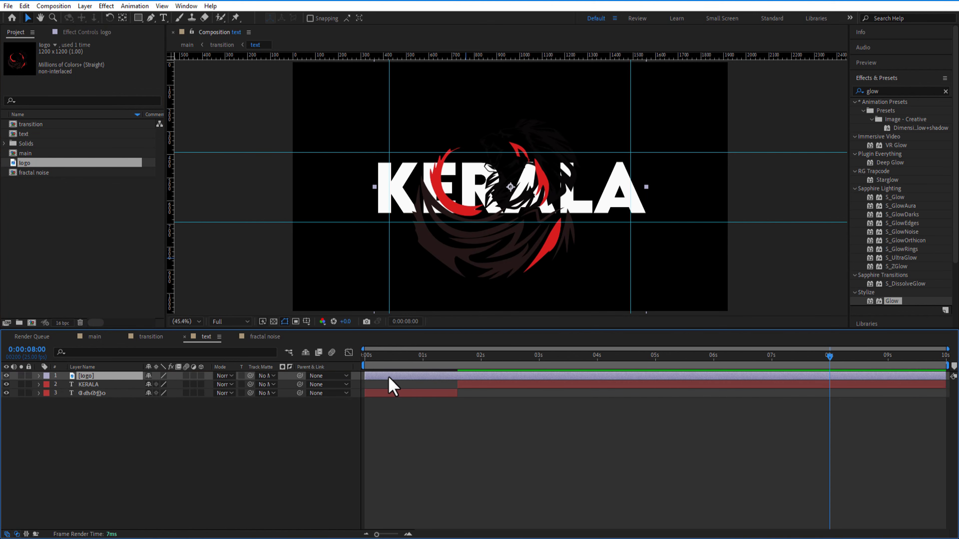
# - Start the logo layer at 0:00:01:15, in line with the KERALA layer, and hide KERALA
pyautogui.moveTo(390, 377); pyautogui.dragTo(474, 378)
pyautogui.click(470, 355)
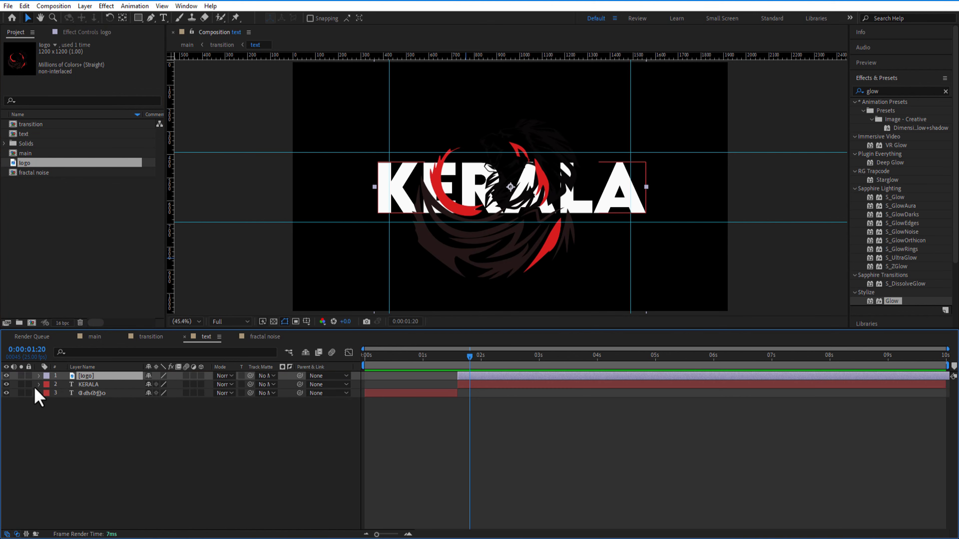
pyautogui.click(7, 385)
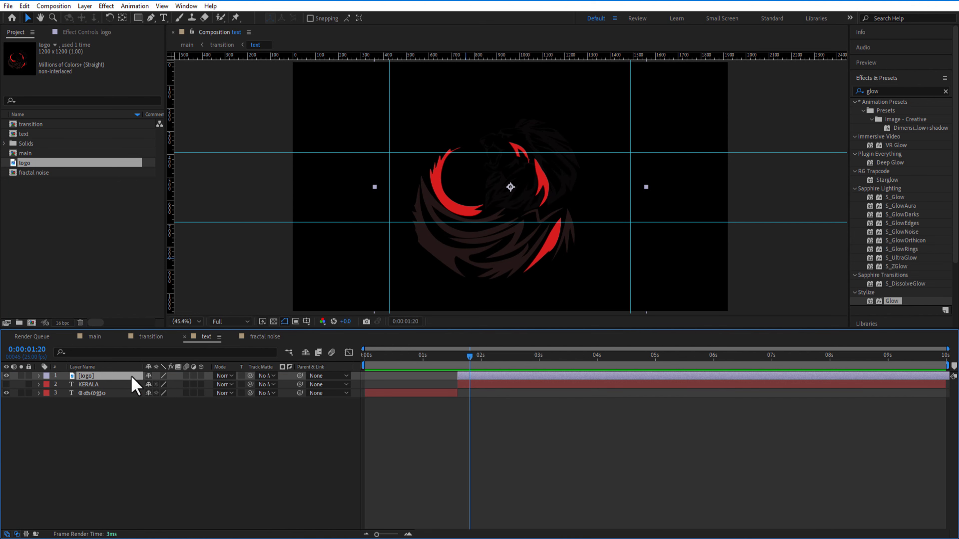
# - Check the logo transition at several times in the main composition and view the noise layer's effect in the fractal noise composition
pyautogui.click(95, 340)
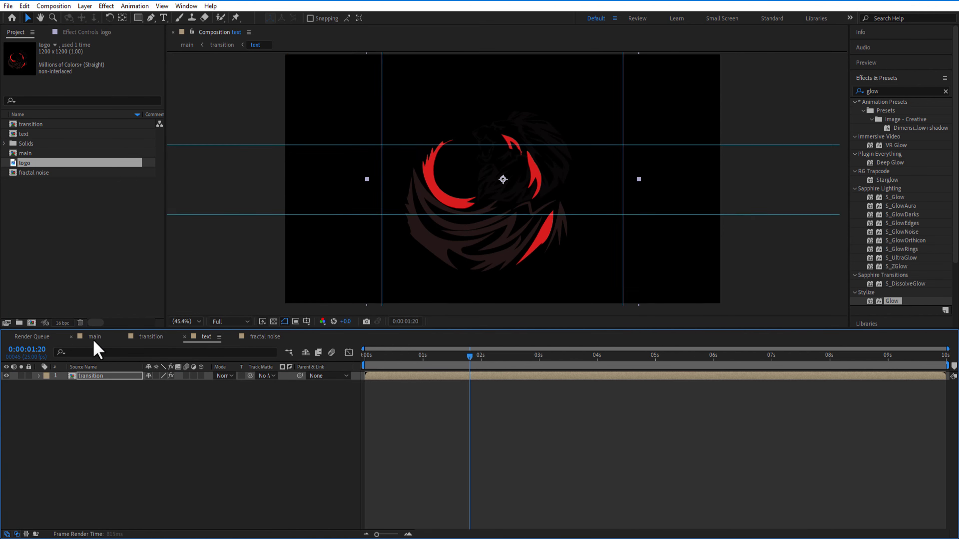
pyautogui.moveTo(502, 359); pyautogui.dragTo(708, 365)
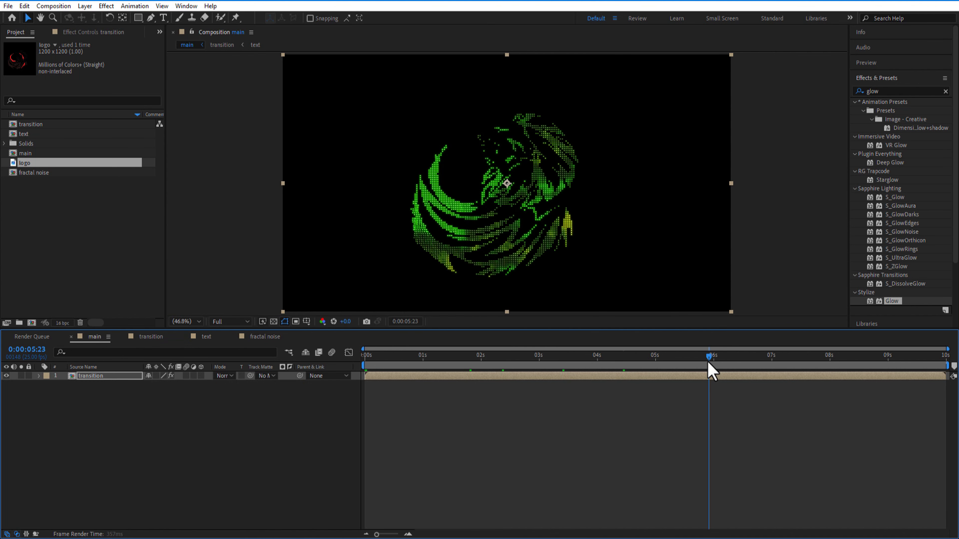
pyautogui.click(772, 363)
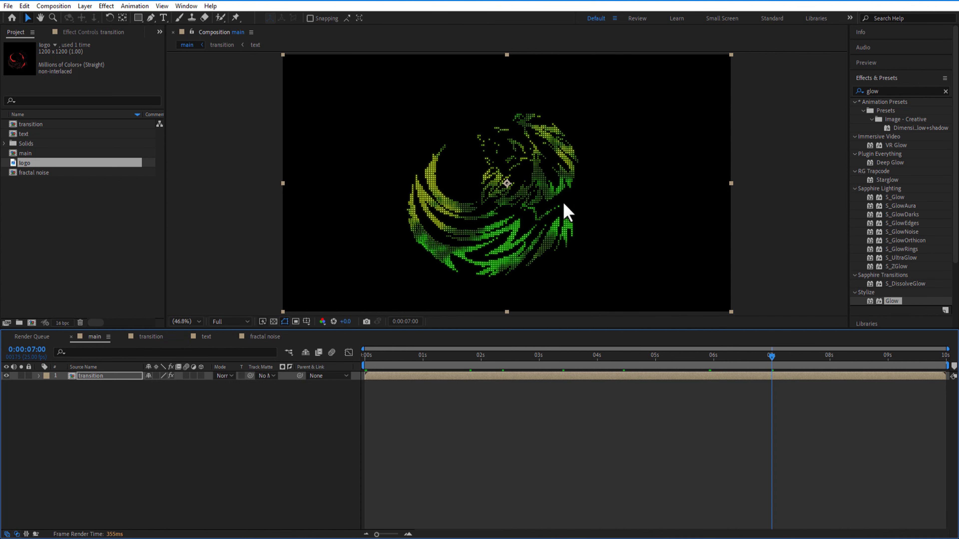
pyautogui.click(370, 361)
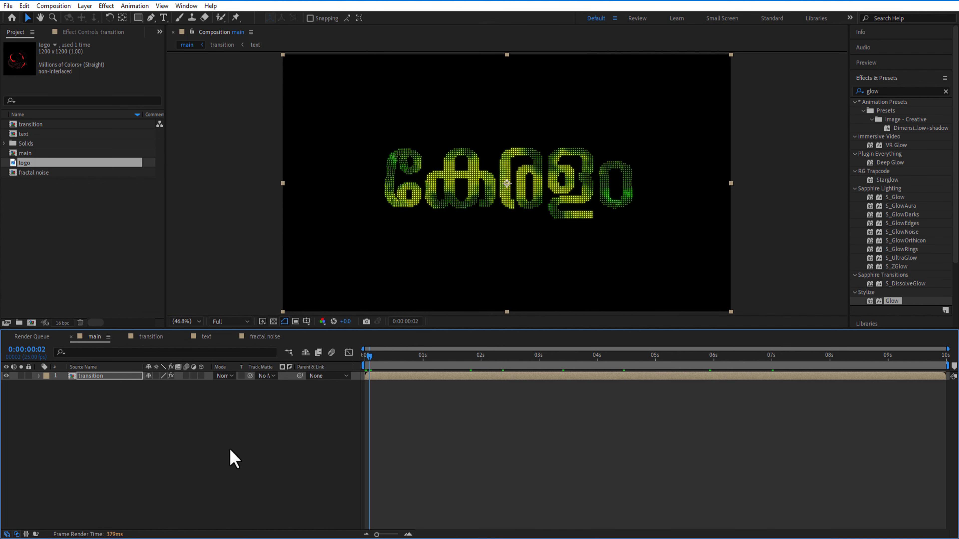
pyautogui.click(260, 337)
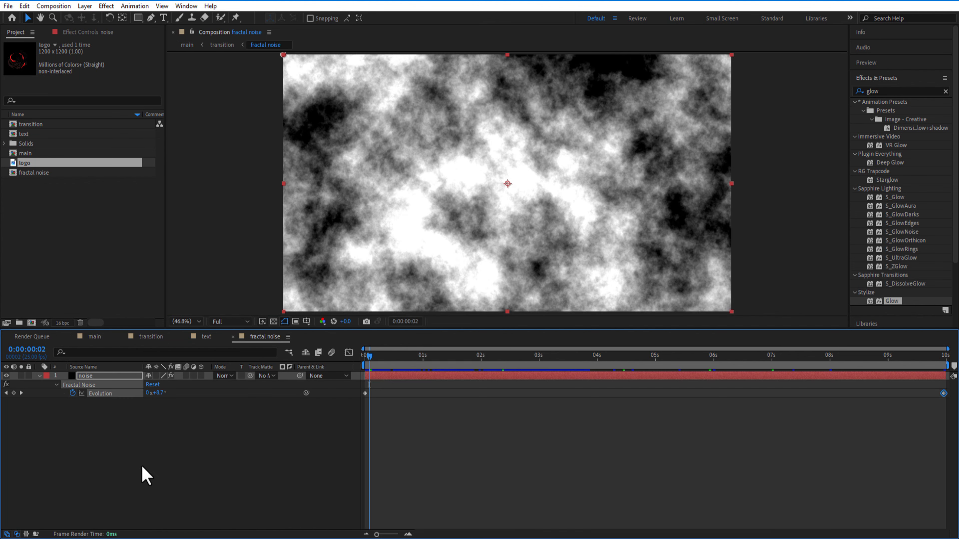
pyautogui.press('e')
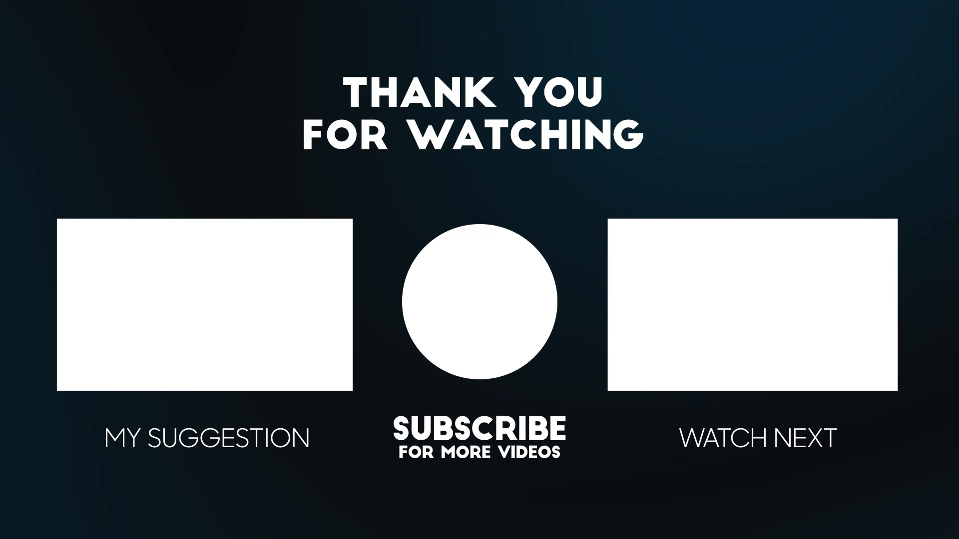